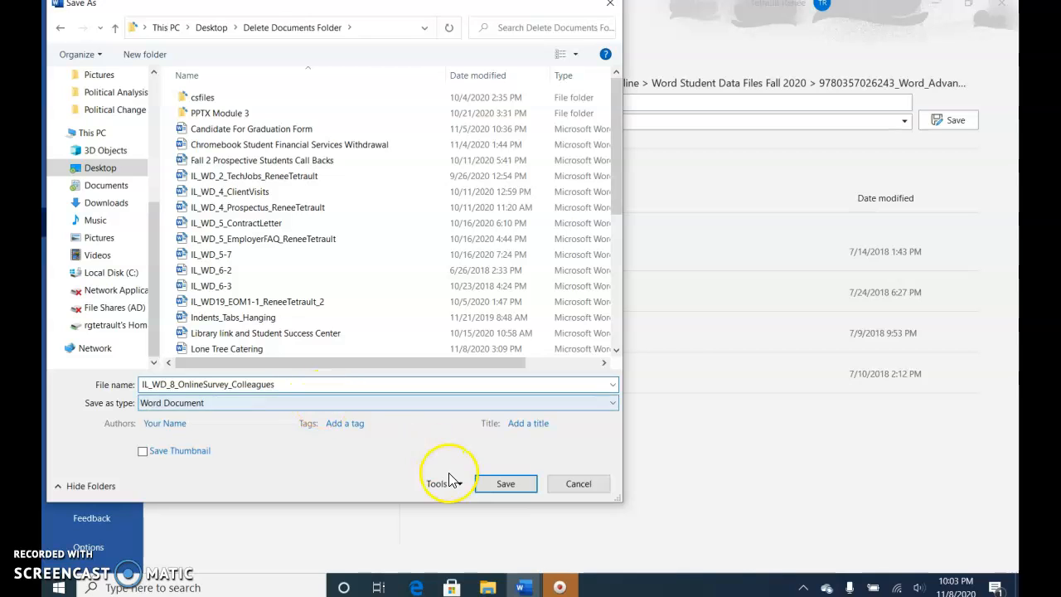
Step: Save the survey as the Word document IL_WD_8_OnlineSurvey_Colleagues in the Delete Documents Folder and hide the navigation view
click(497, 485)
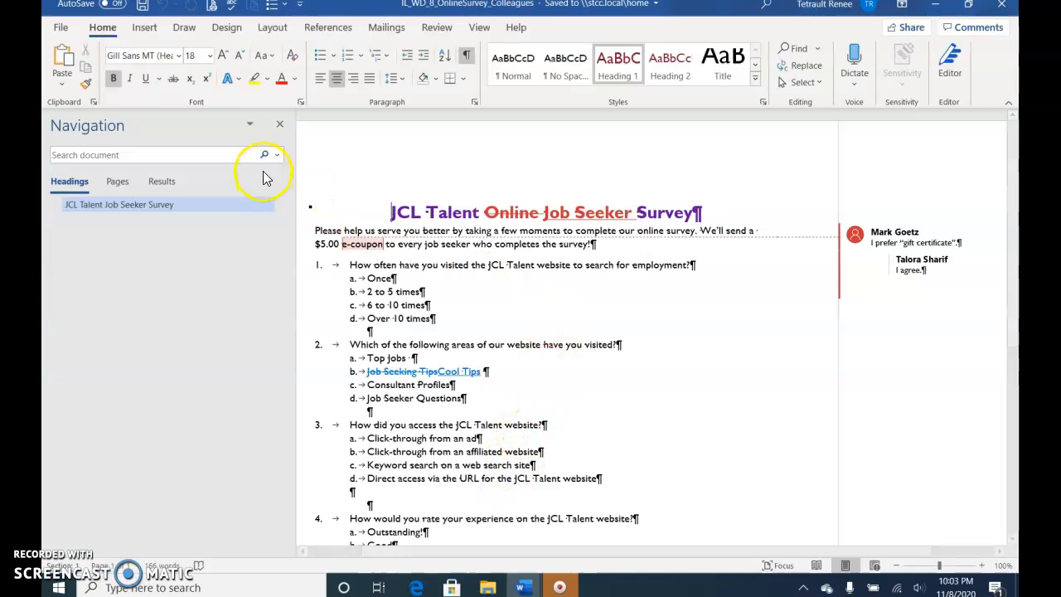
click(280, 124)
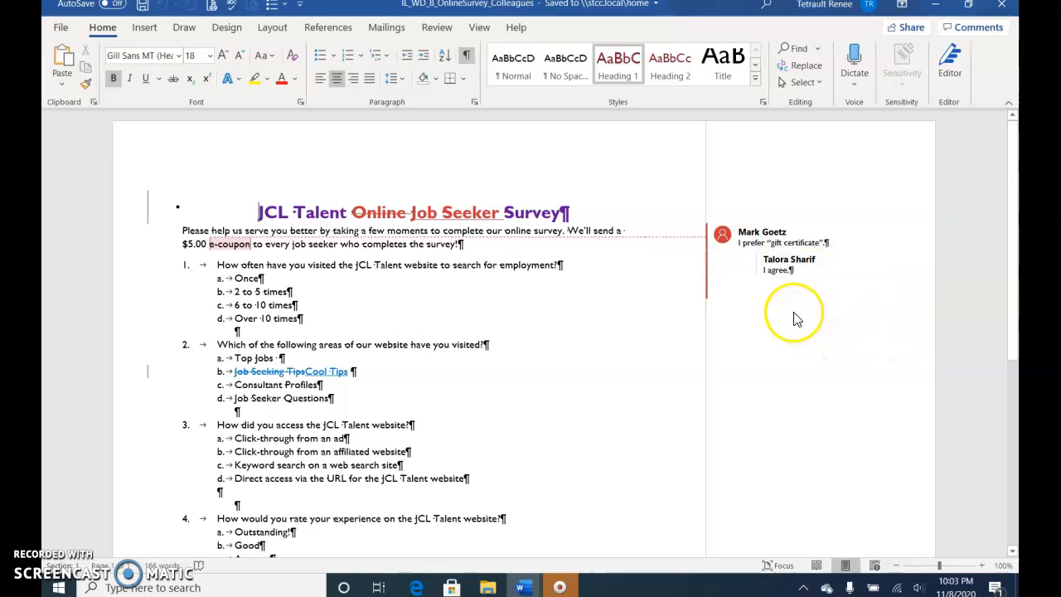
Step: Display the survey with No Markup to preview the edited text, and return the display to All Markup
click(436, 28)
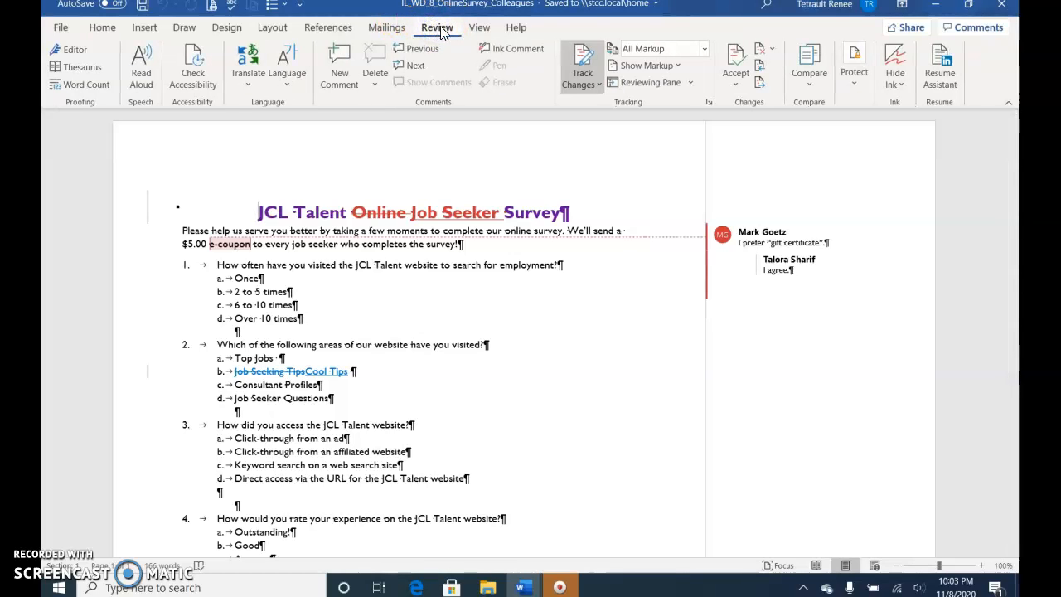
click(705, 49)
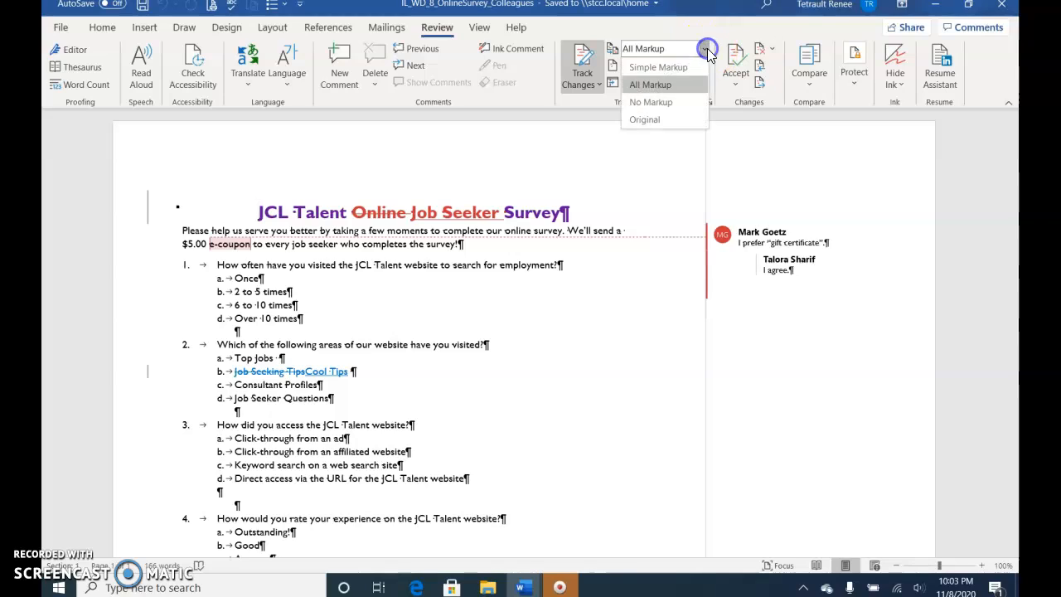
click(663, 102)
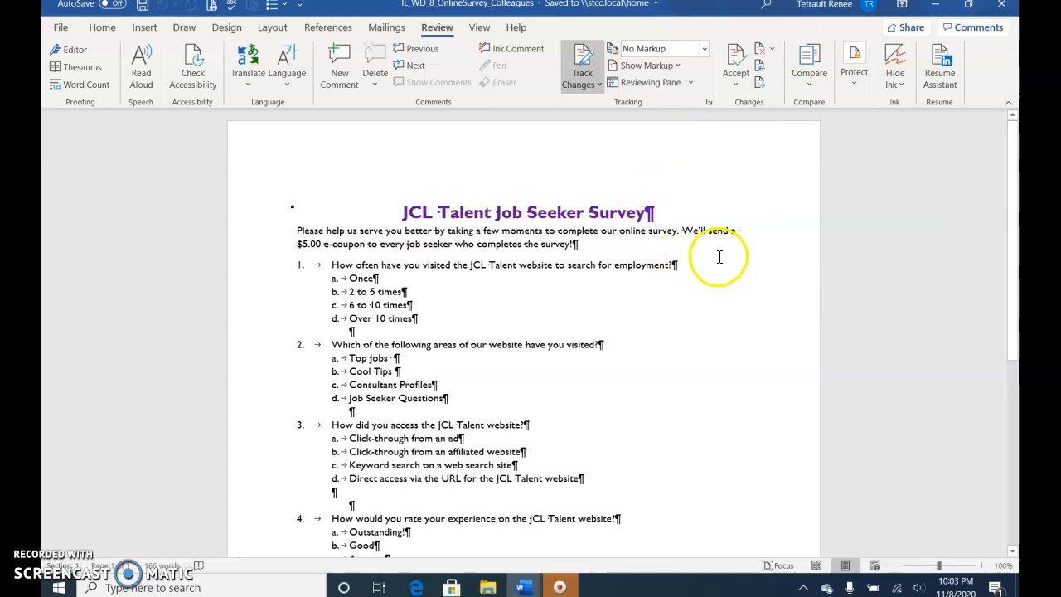
click(703, 49)
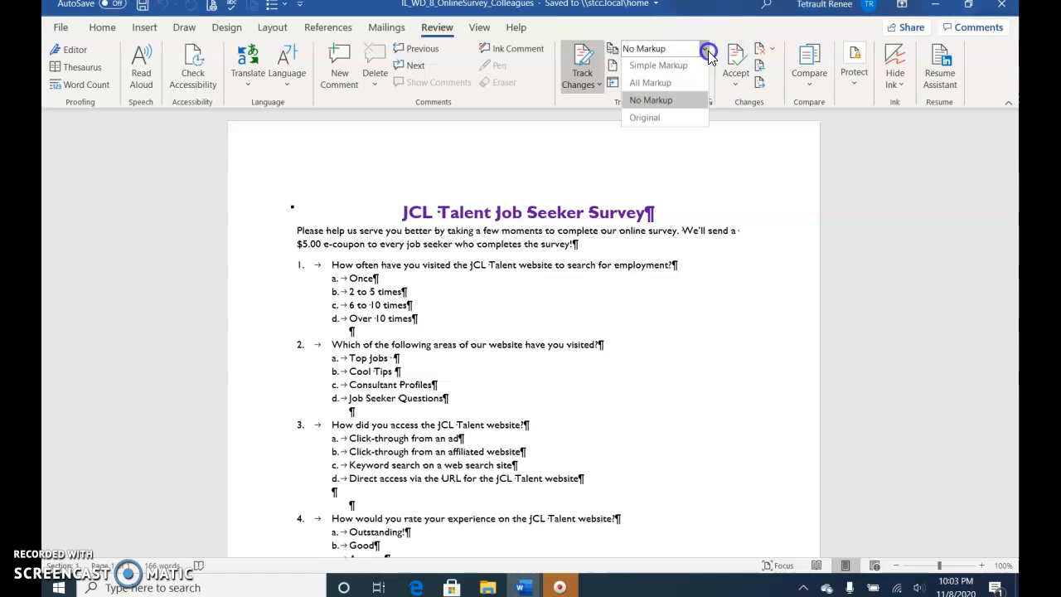
click(683, 88)
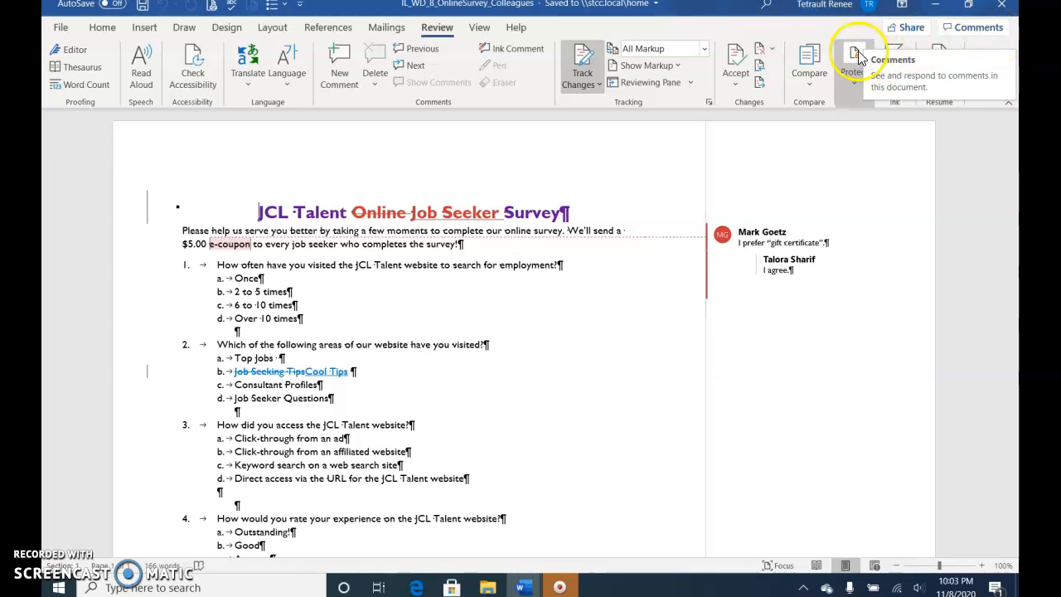
Step: Show all revisions inline and inspect the comment markers beside "e-coupon" in the introduction
click(651, 65)
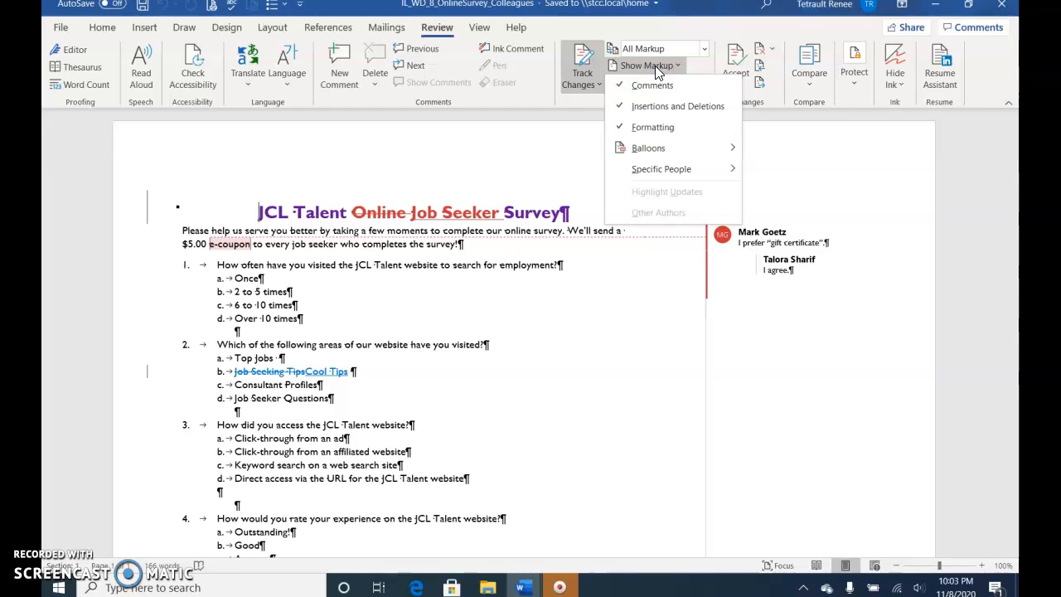
click(660, 154)
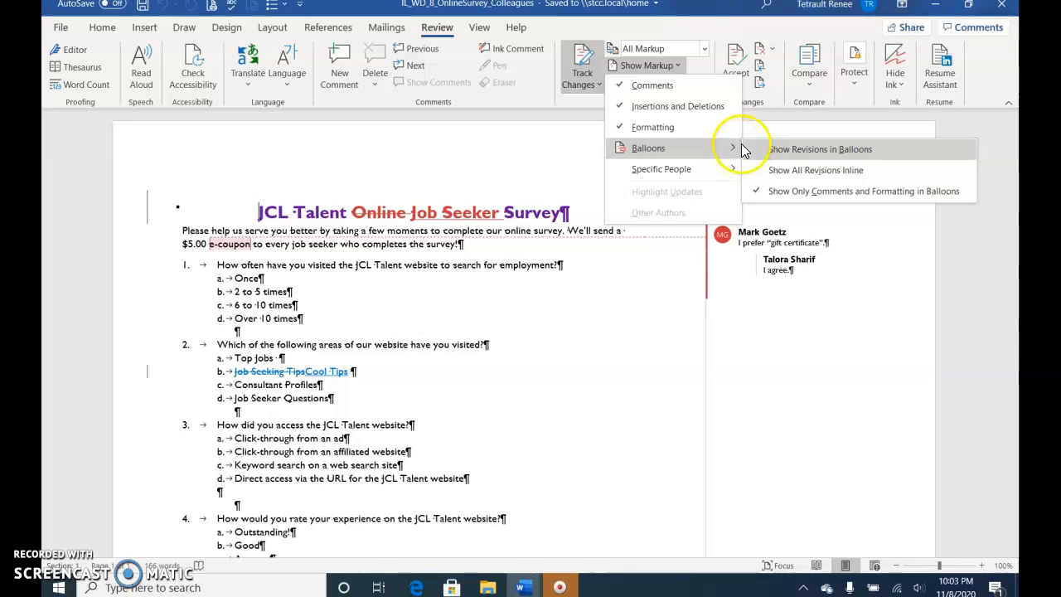
click(830, 171)
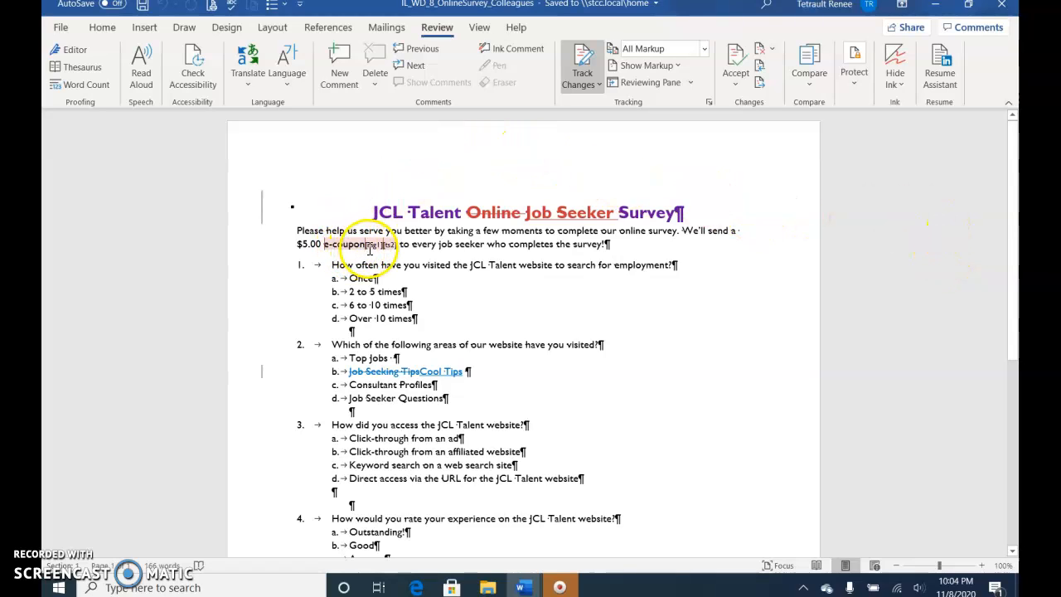
mouse_move(373, 244)
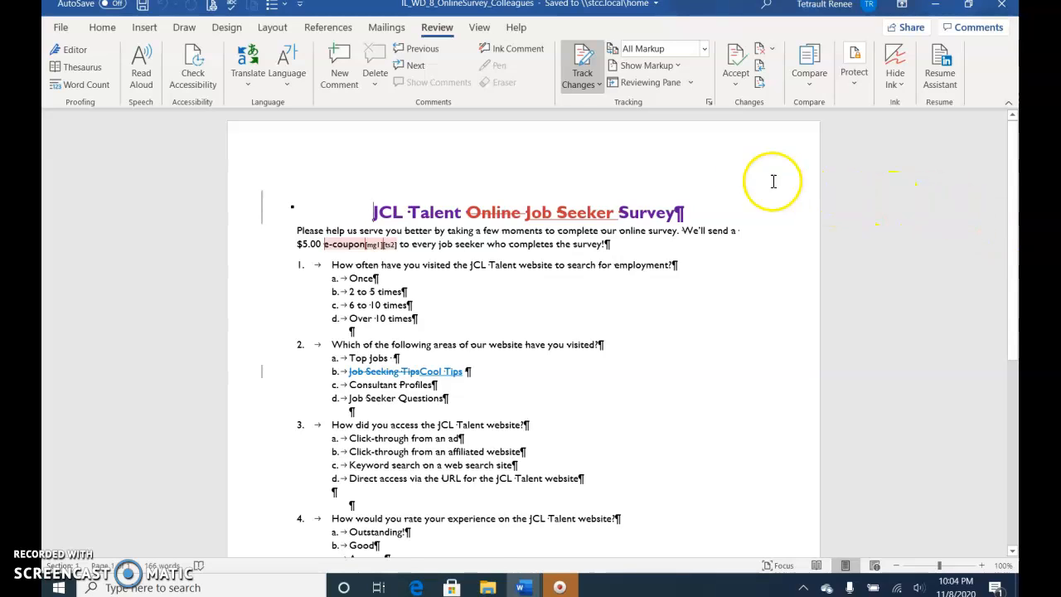
Step: Set the markup display to show revisions in balloons
click(653, 66)
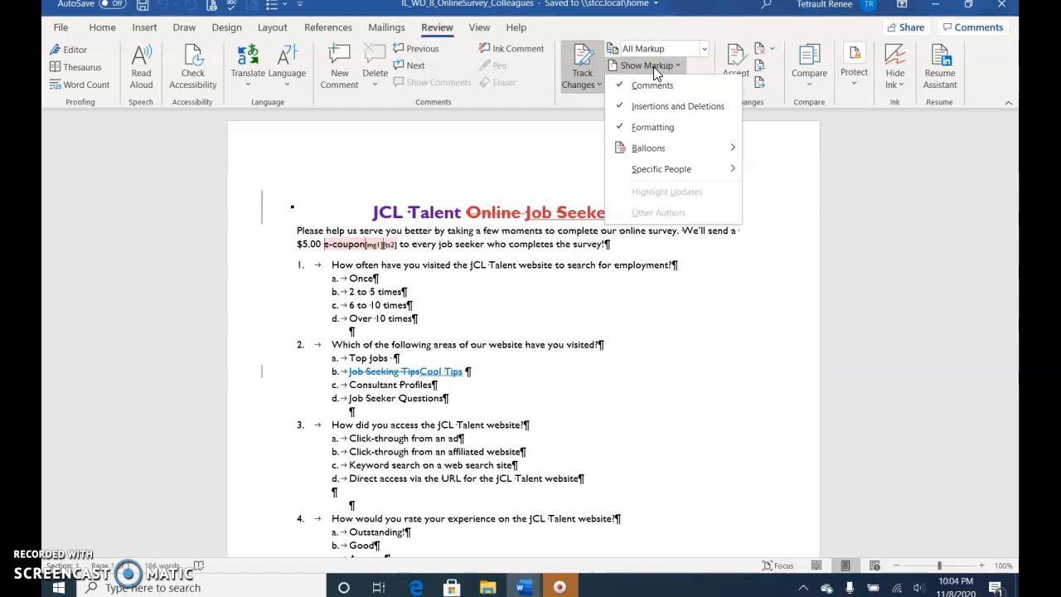
mouse_move(678, 154)
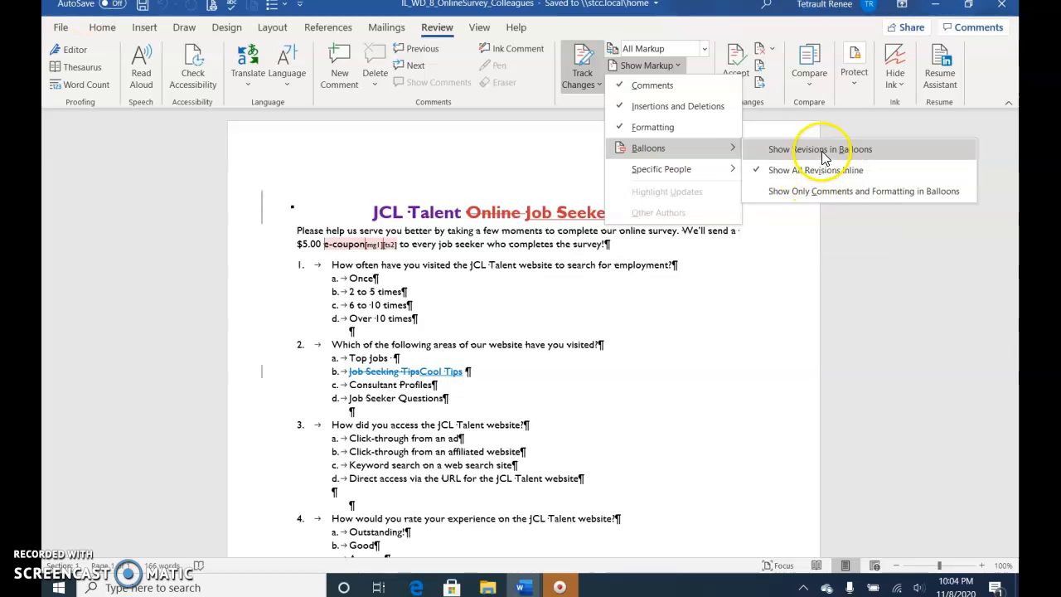
click(821, 150)
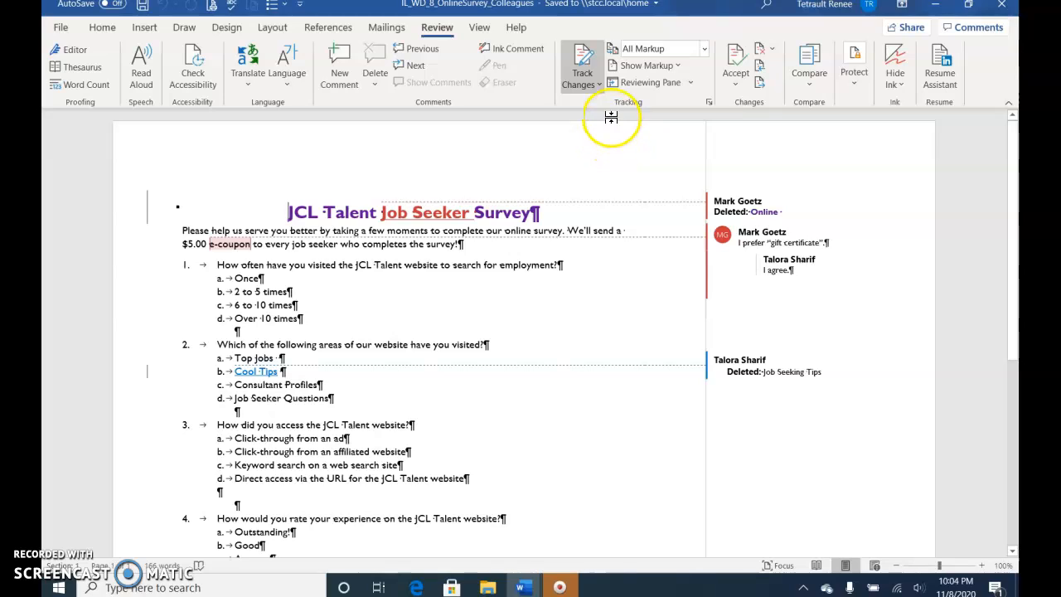
Step: Set the markup display to show only comments and formatting in balloons
click(632, 66)
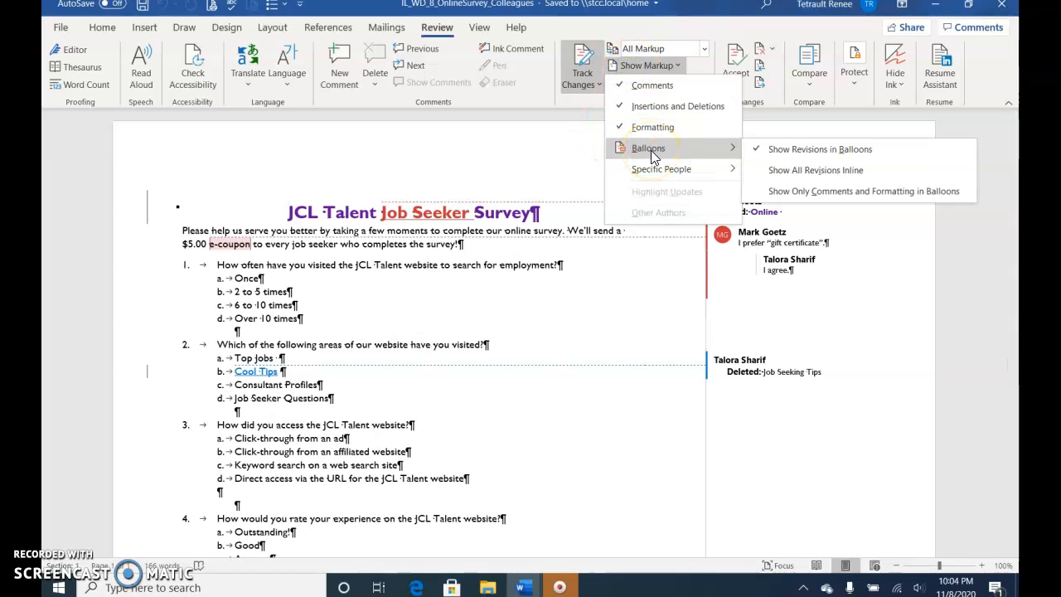
click(803, 196)
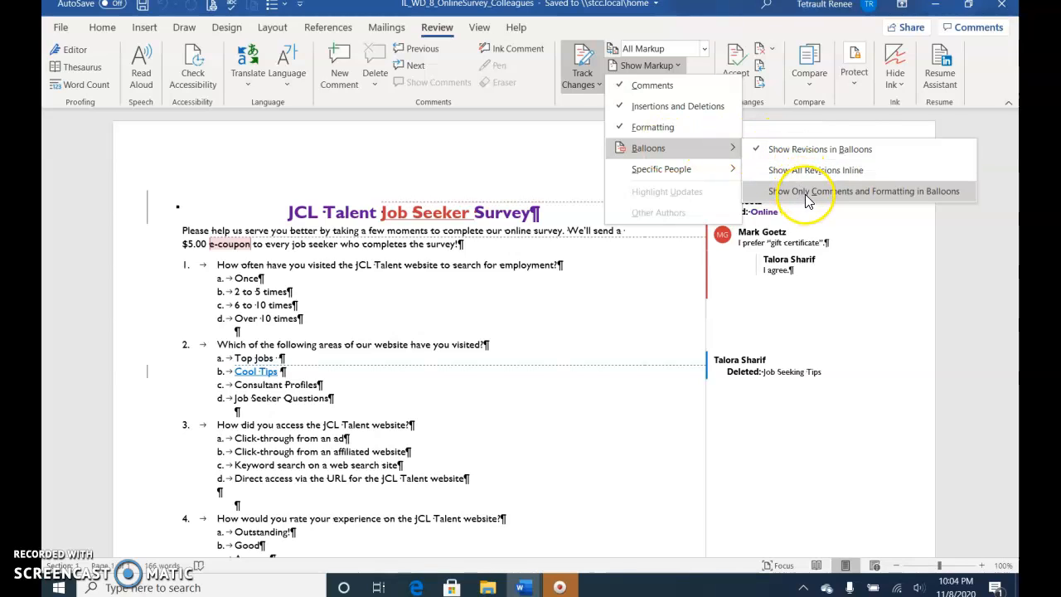
click(808, 196)
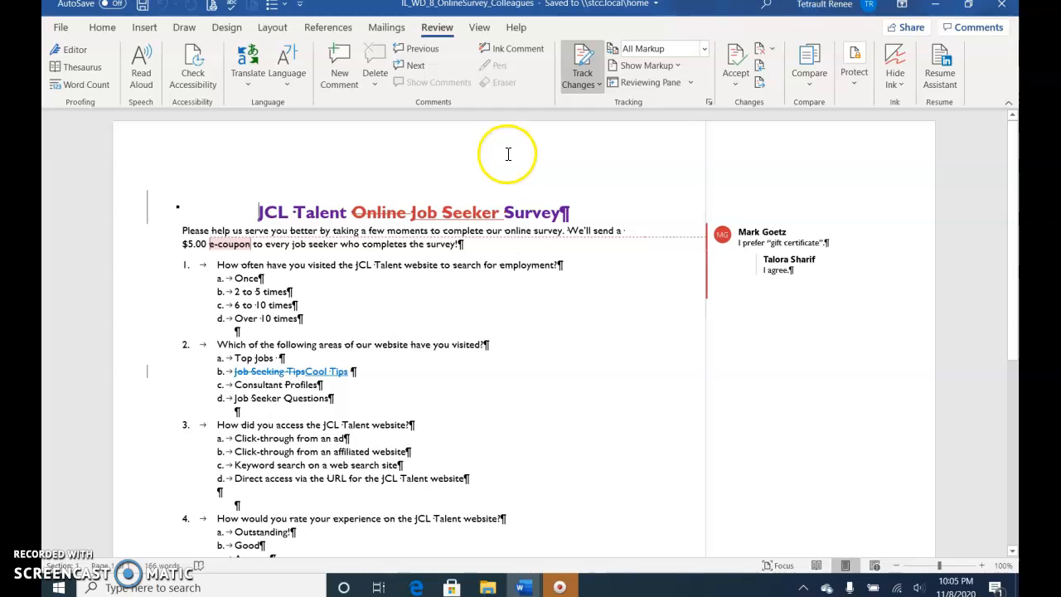
Step: Hide the comments and tracked changes of the second listed reviewer, keeping the first reviewer's markup shown
click(640, 67)
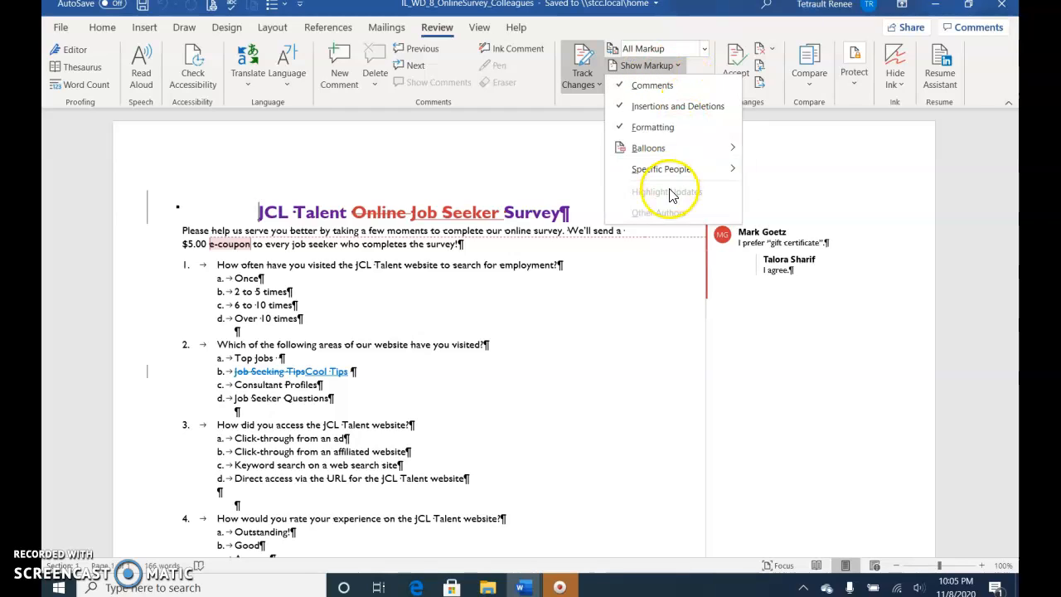
mouse_move(680, 176)
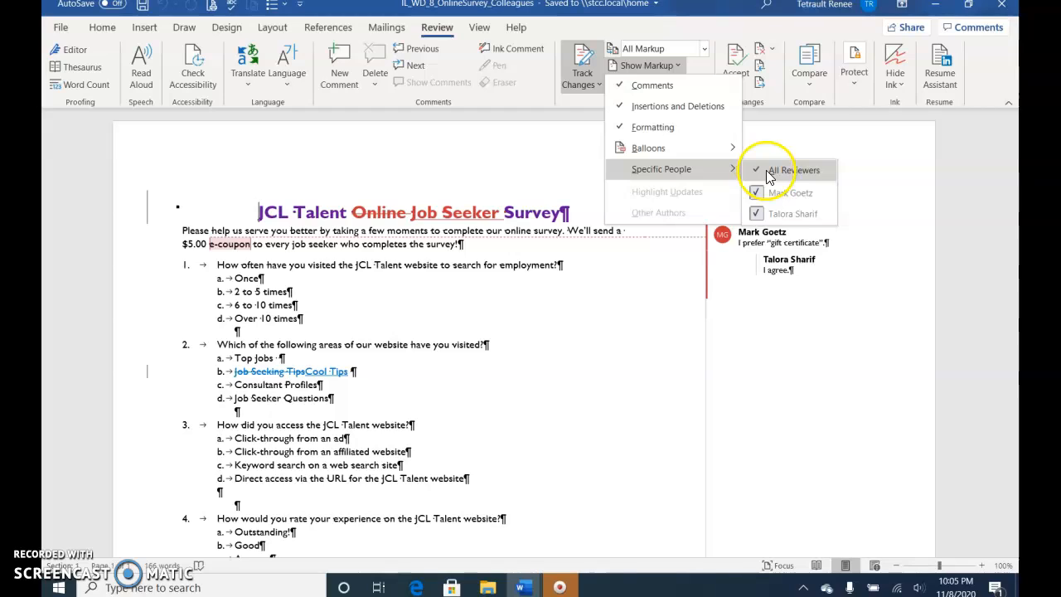
click(756, 214)
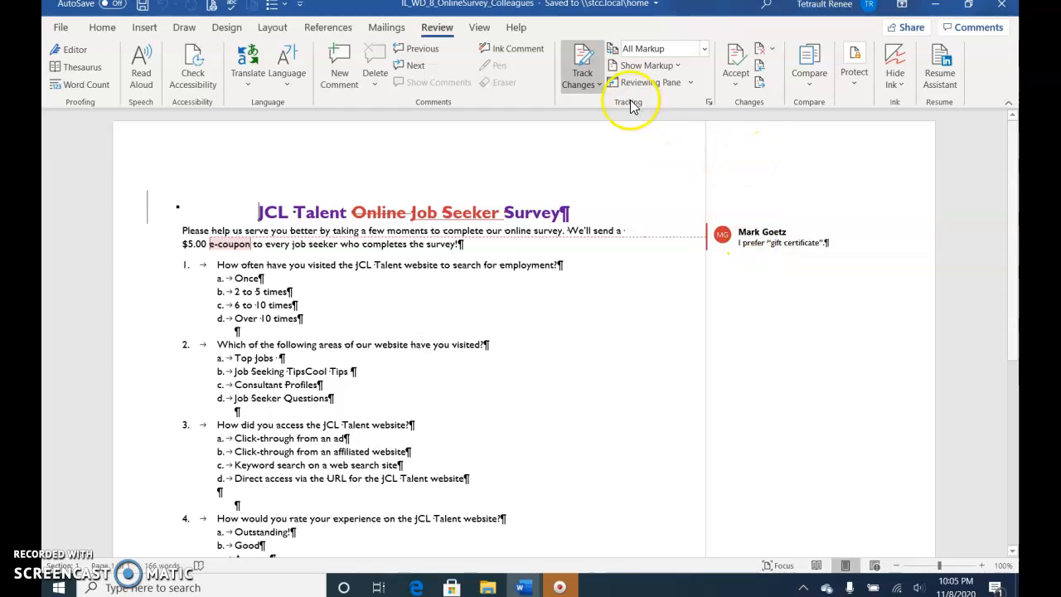
Step: Examine the Track Changes options, including the advanced markup settings and the user name settings, without changing any value
click(709, 102)
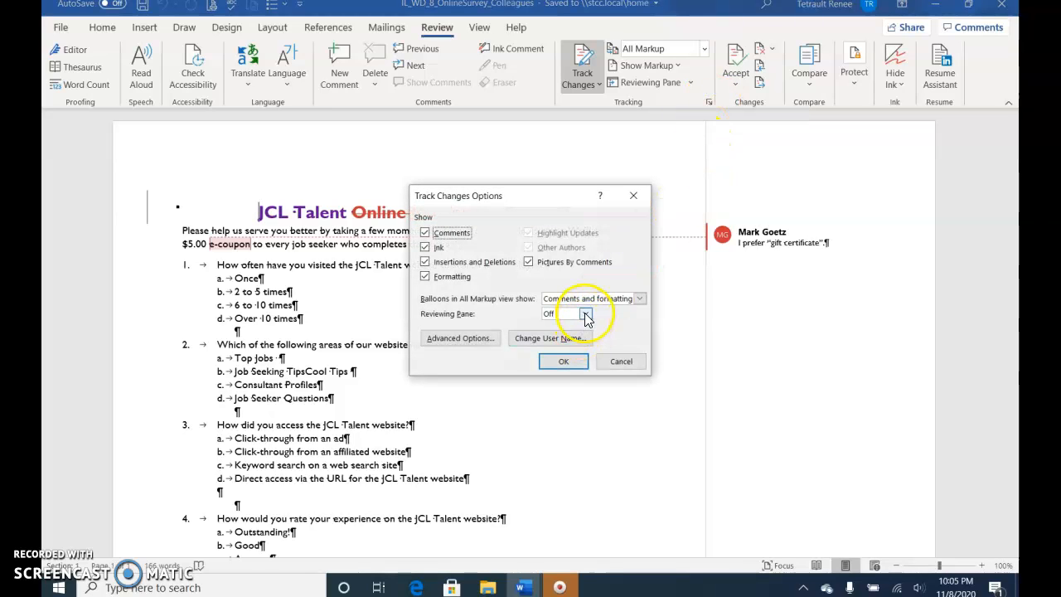
click(473, 346)
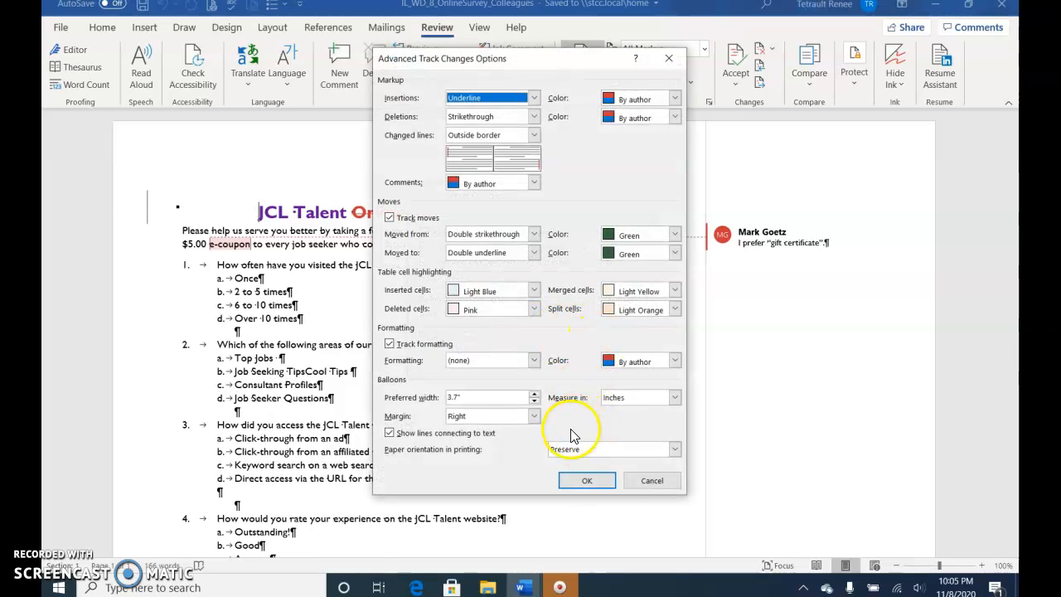
click(639, 478)
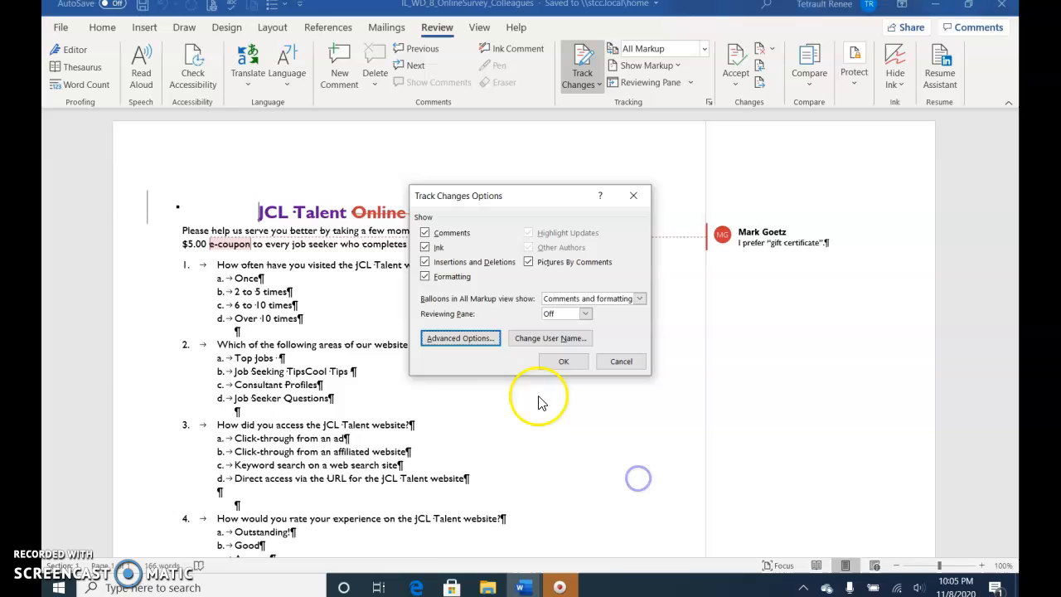
click(540, 338)
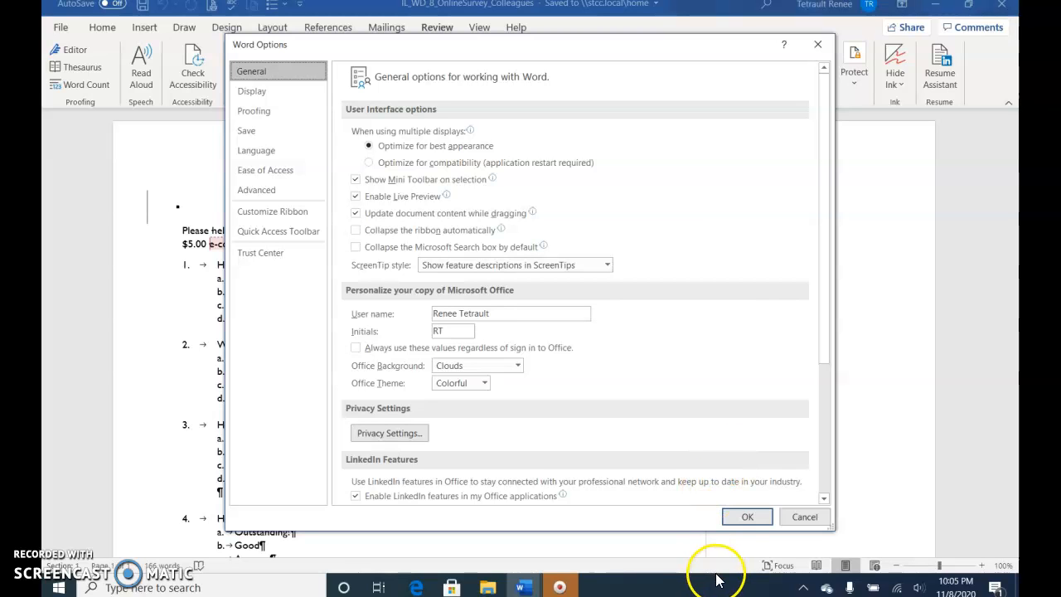
click(729, 518)
click(583, 364)
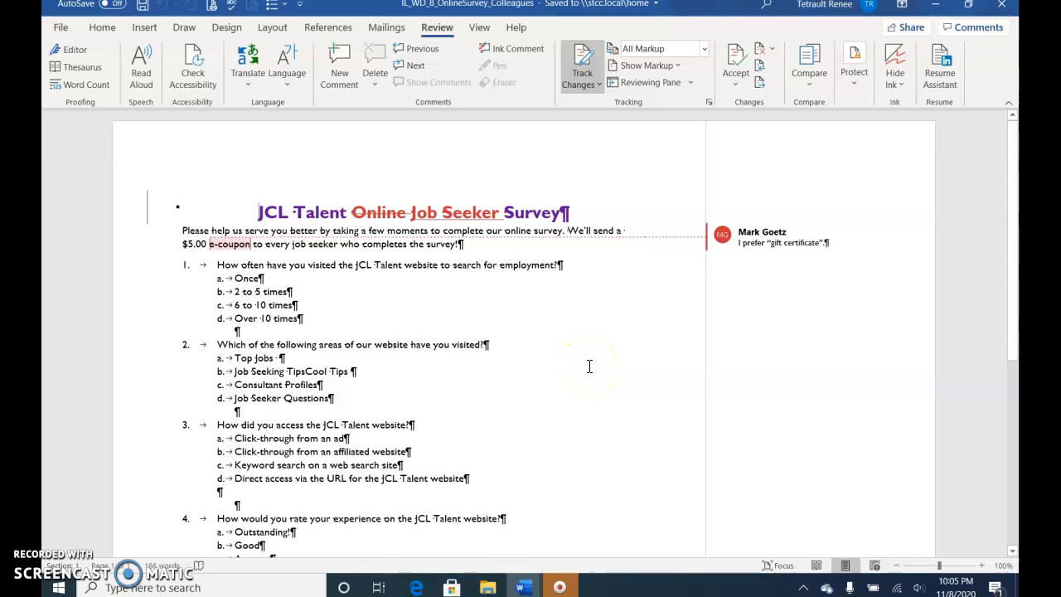
Step: Accept the tracked deletion of "Online" and the tracked insertion of "Job Seeker" in the survey title
click(602, 86)
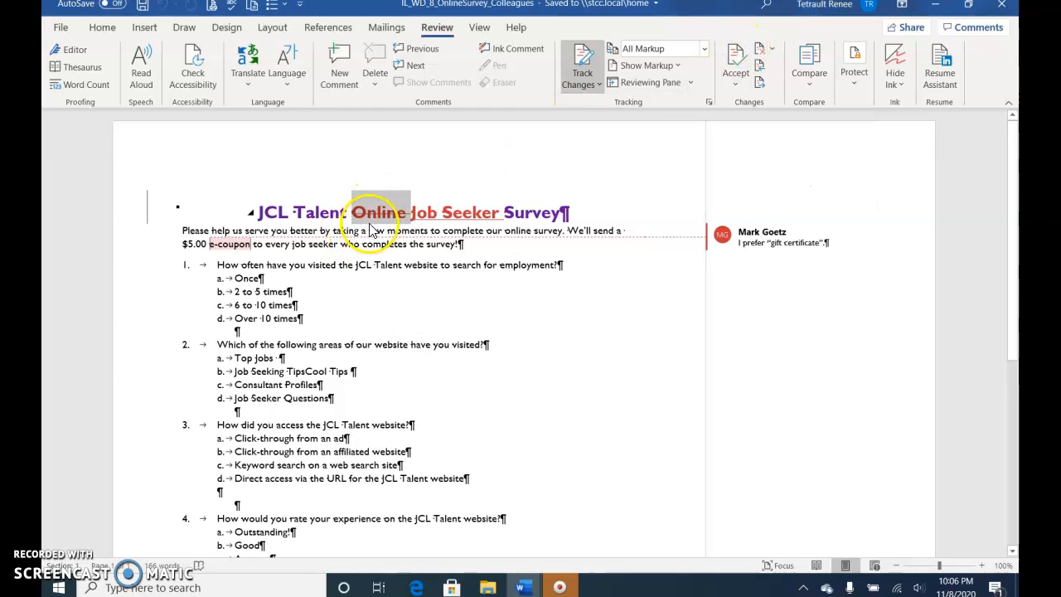
mouse_move(385, 224)
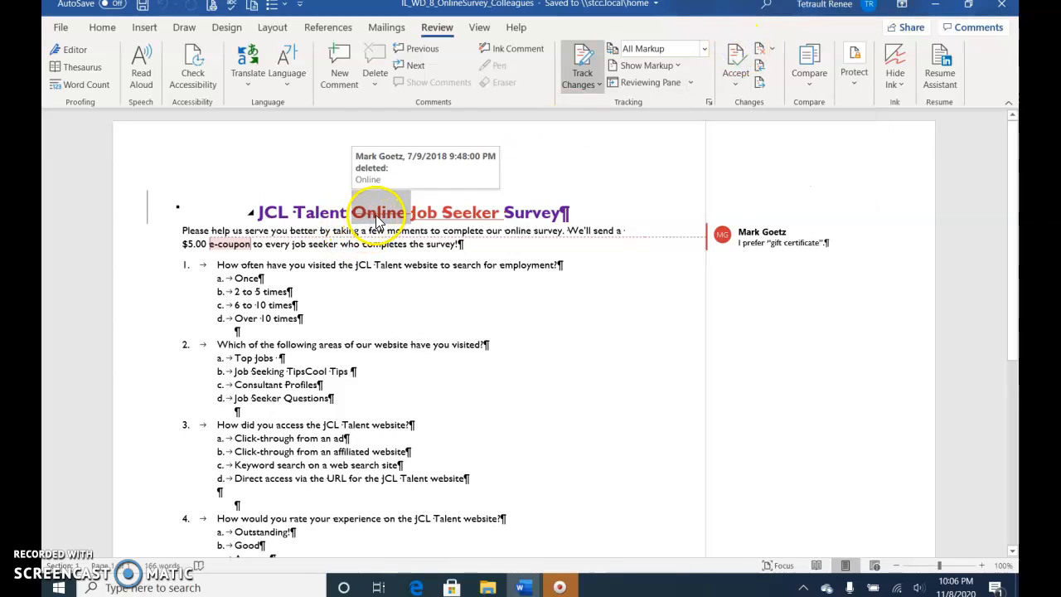
click(739, 52)
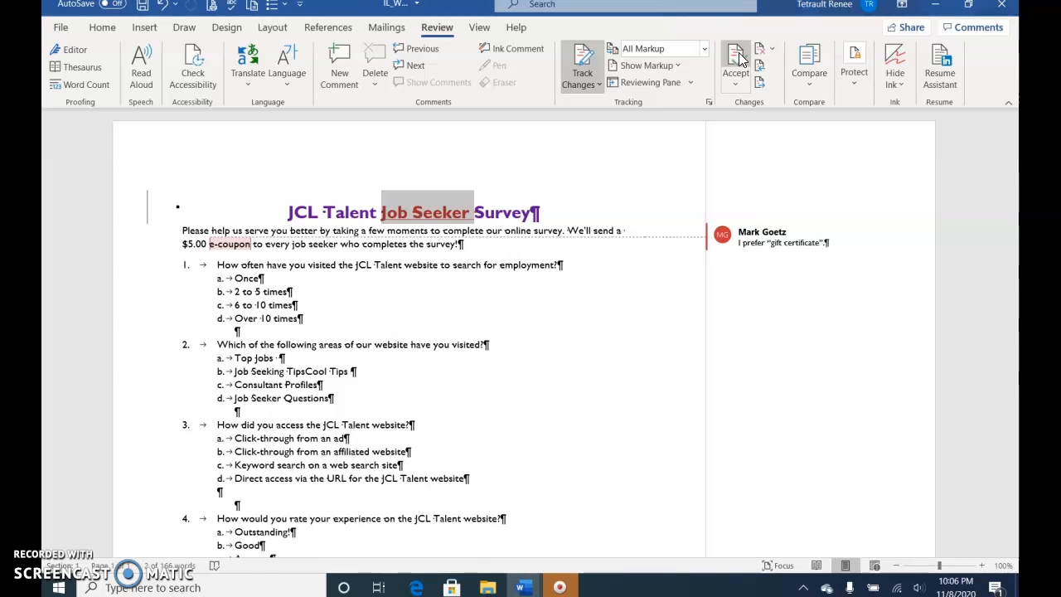
click(739, 57)
Step: Replace "e-coupon" in the introductory paragraph with "certificate" as a tracked change
click(221, 245)
drag(222, 245, 241, 245)
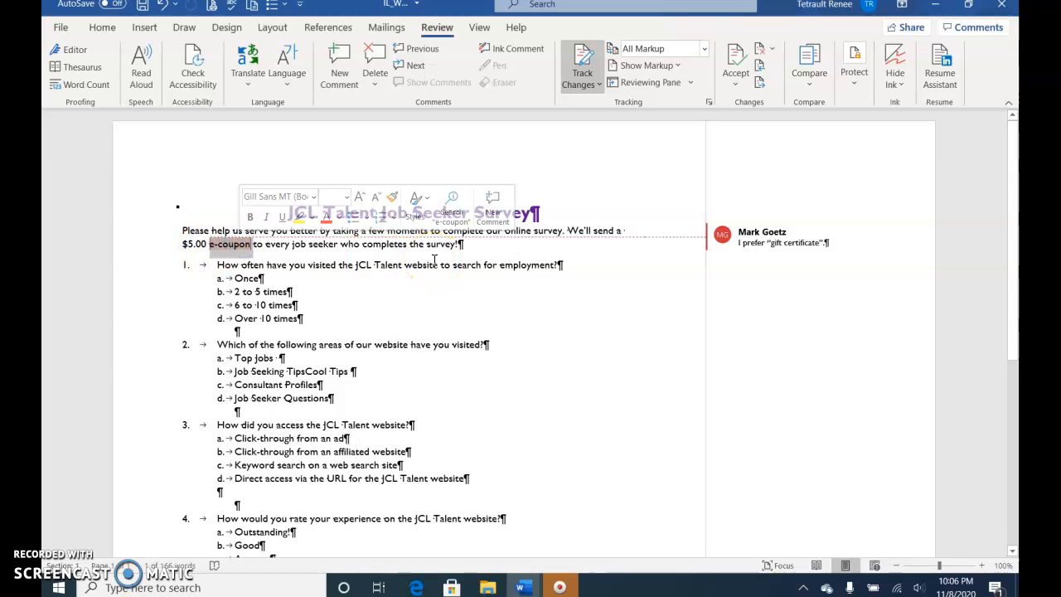
text(certificate)
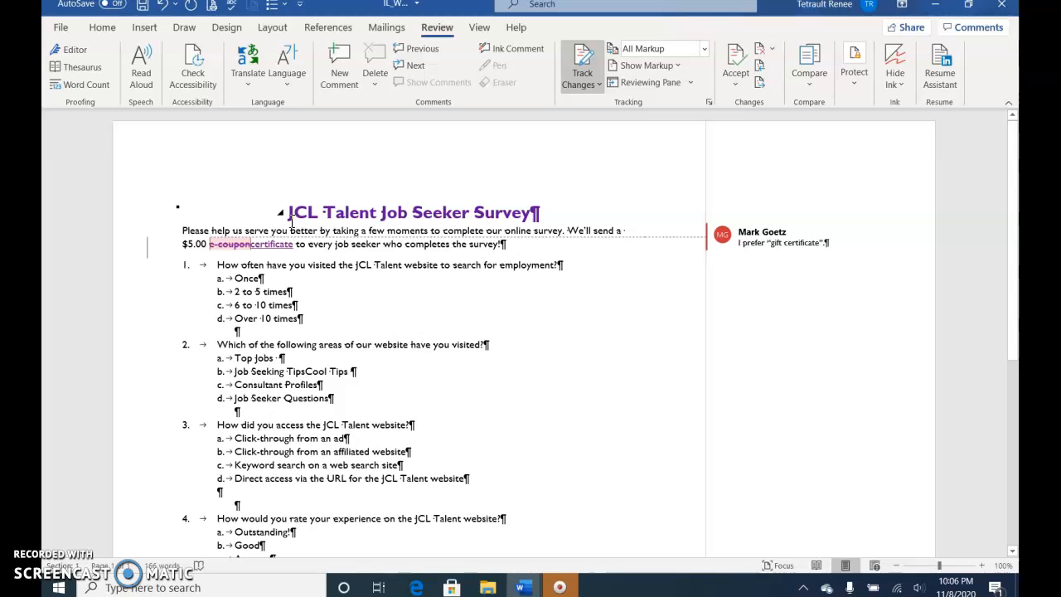
Step: Show the hidden second reviewer's comments and tracked changes again
click(642, 65)
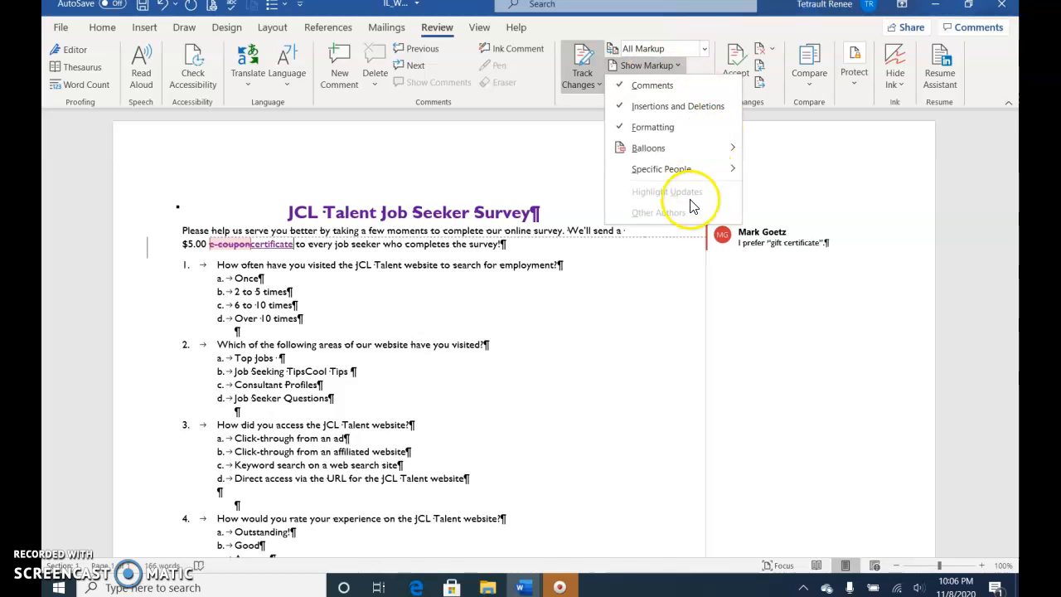
mouse_move(689, 174)
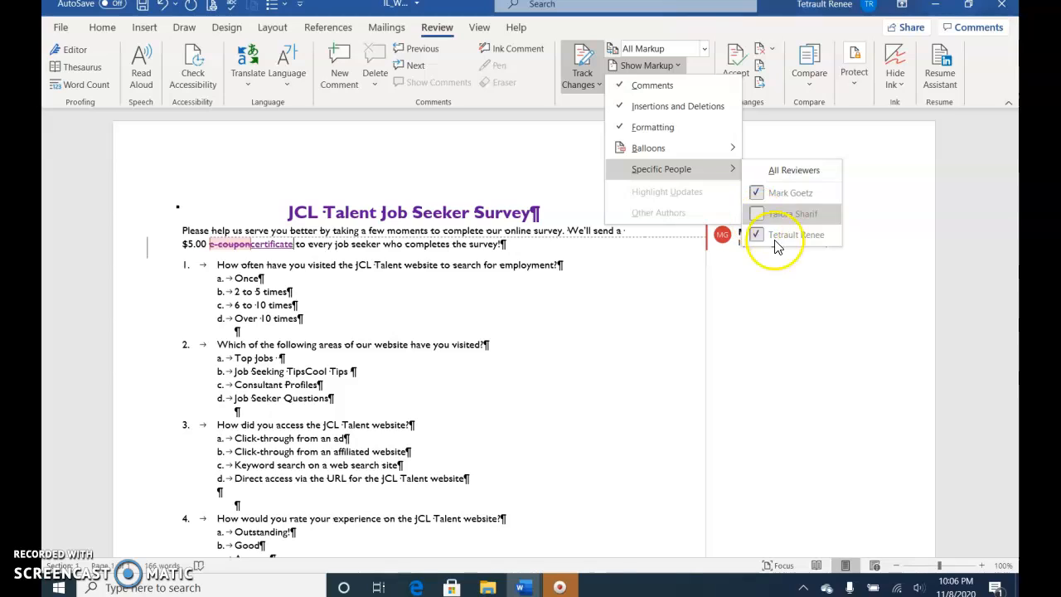
click(755, 213)
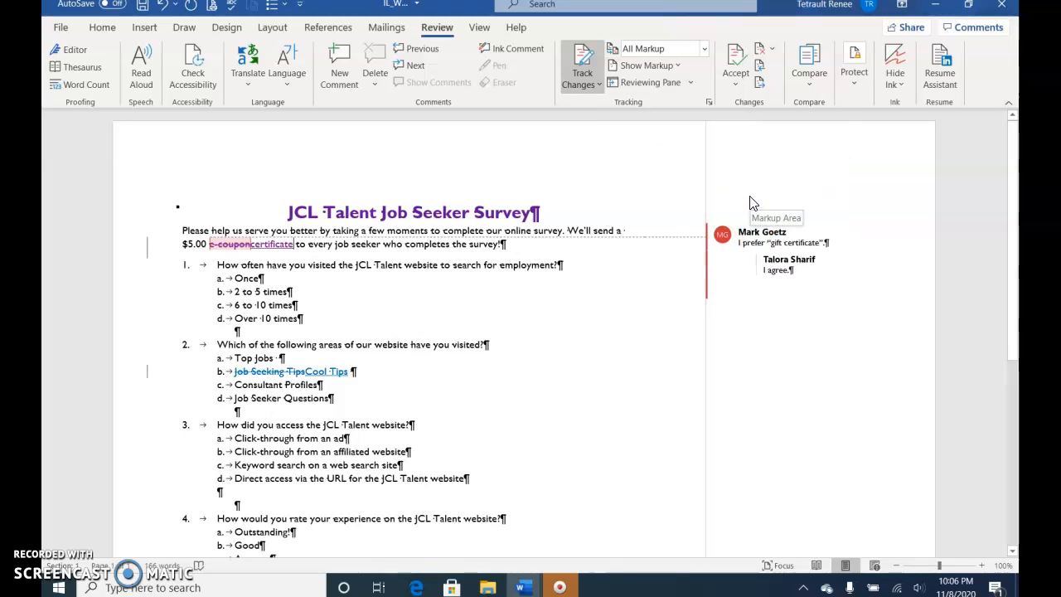
Step: Accept all remaining tracked changes in the survey and stop tracking
click(677, 85)
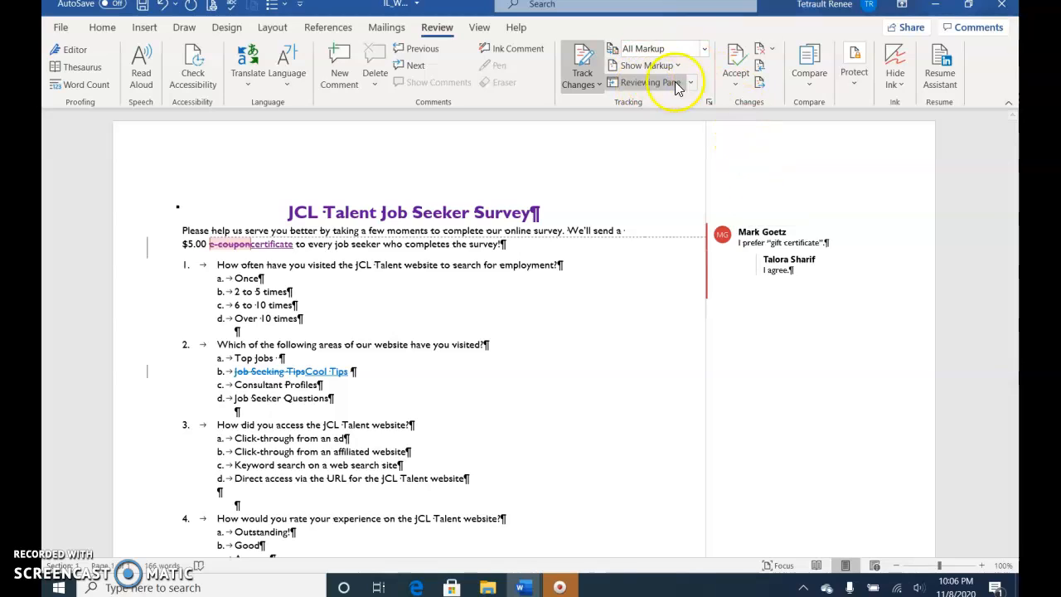
click(734, 86)
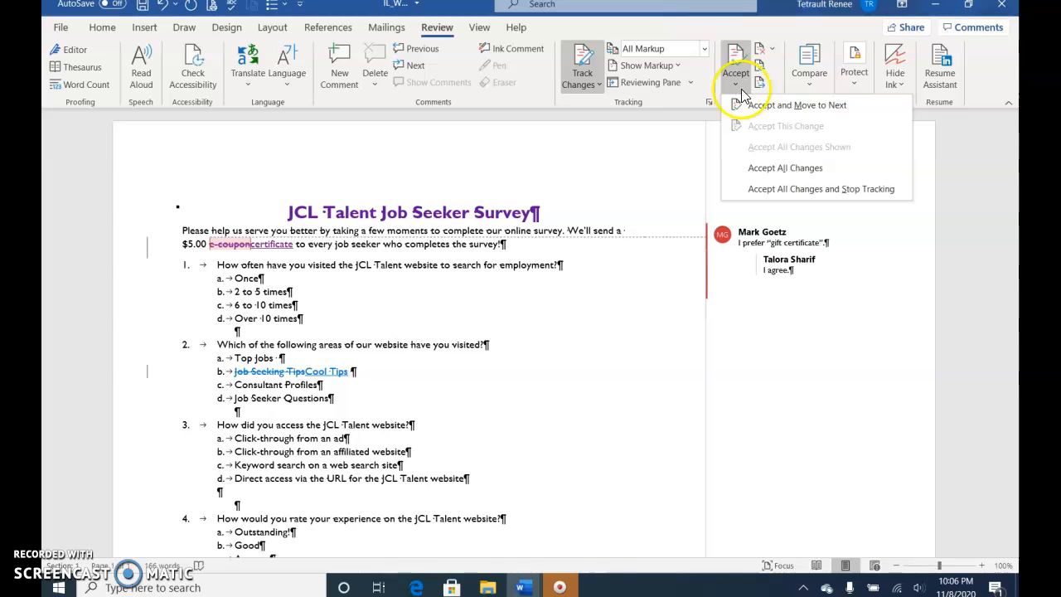
click(810, 196)
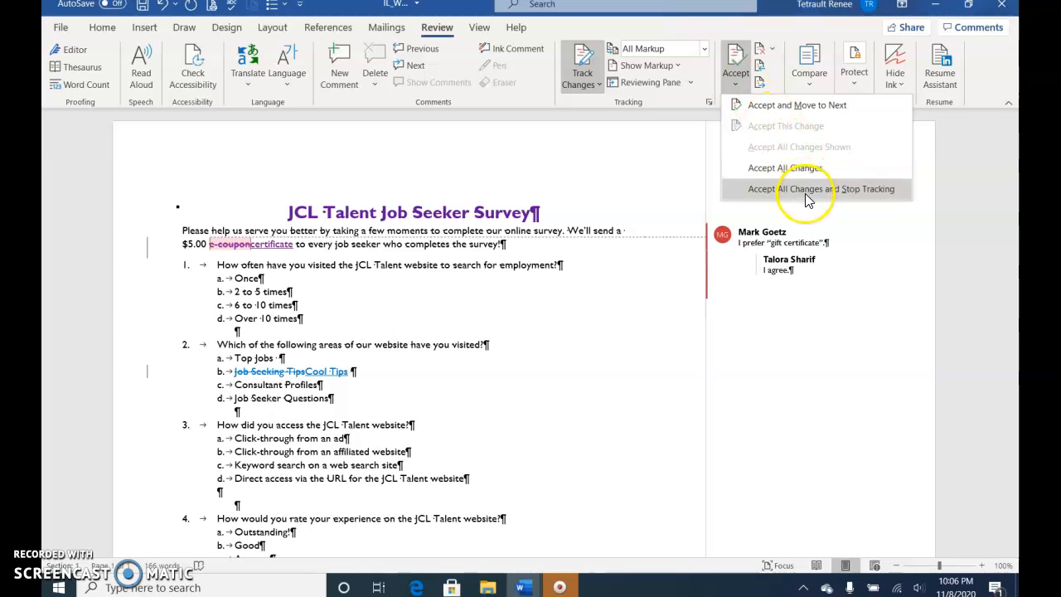
click(805, 201)
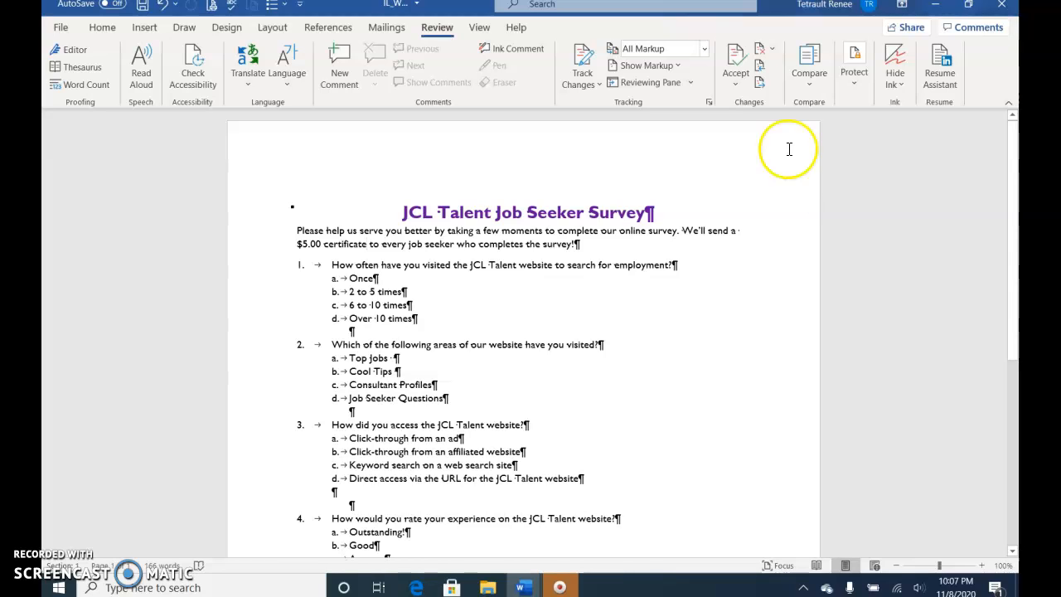
Step: Replace the "Your Name" placeholder in the Colleagues survey's footer with the author's full name and leave the footer
click(139, 34)
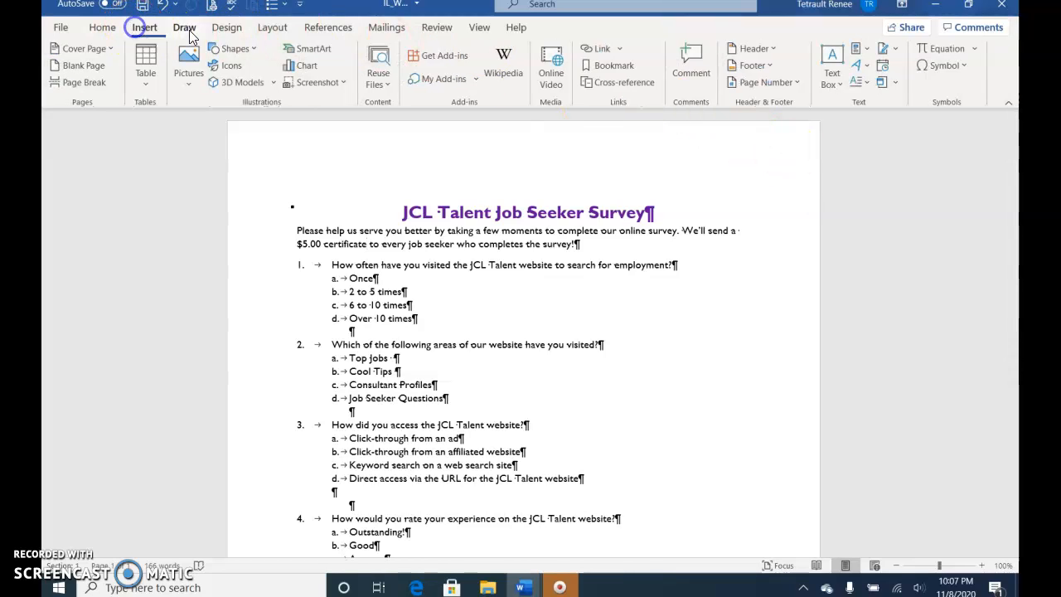
click(760, 70)
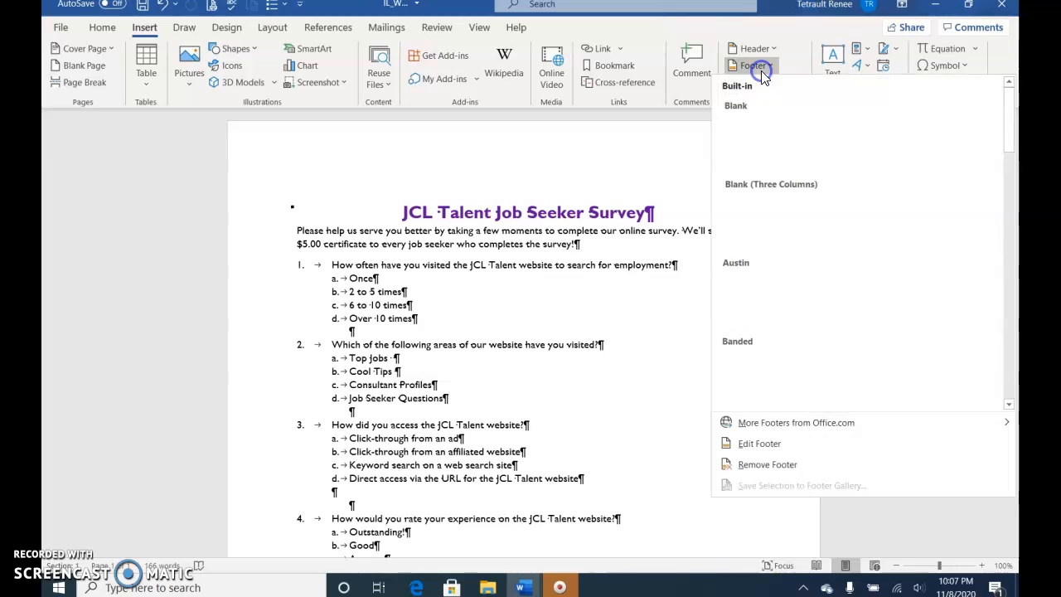
click(749, 446)
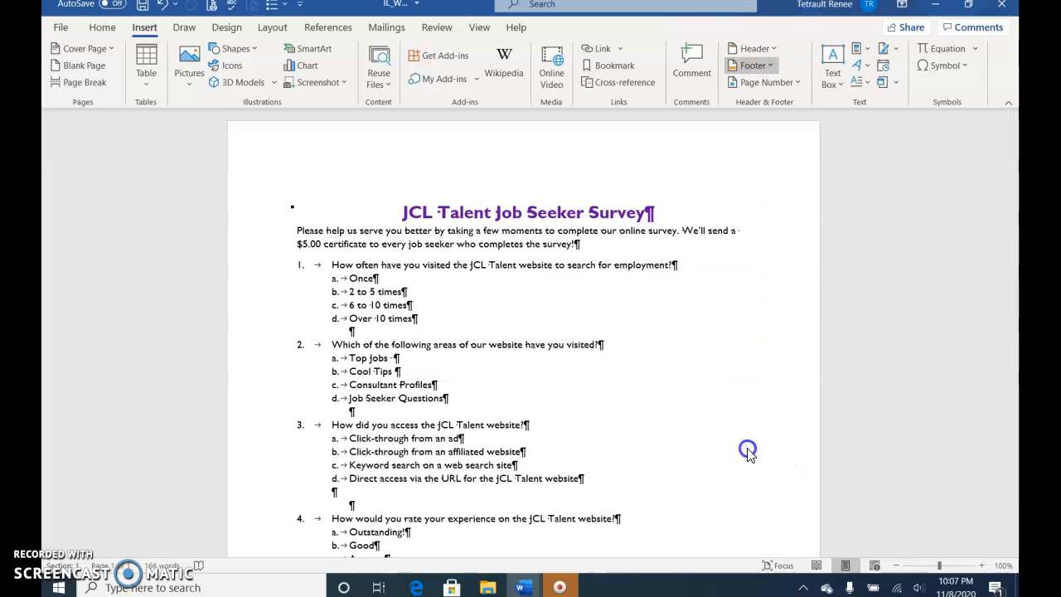
drag(301, 501, 363, 512)
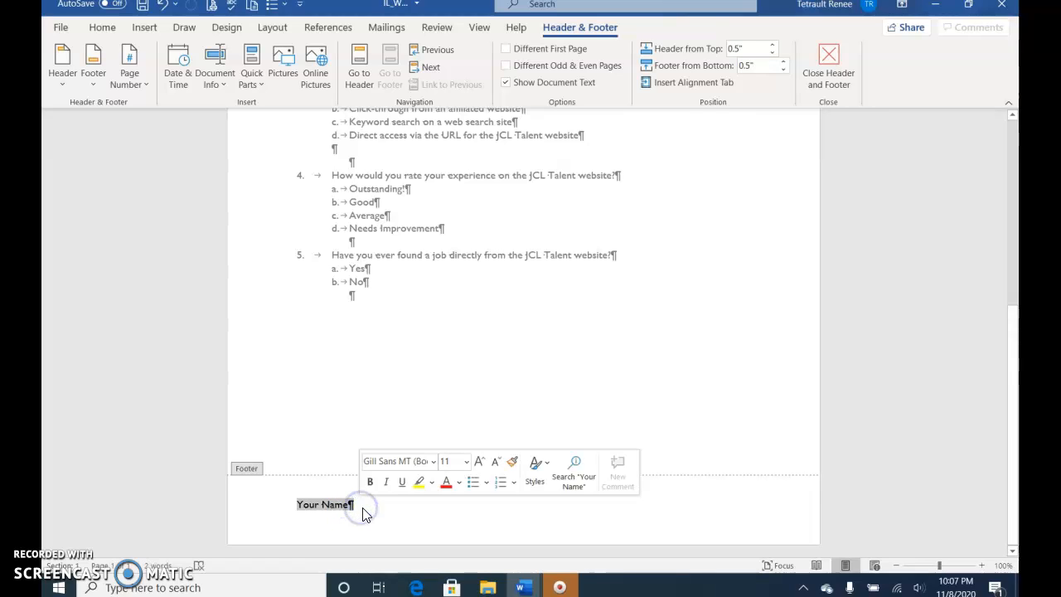
text(Renee Tetrault)
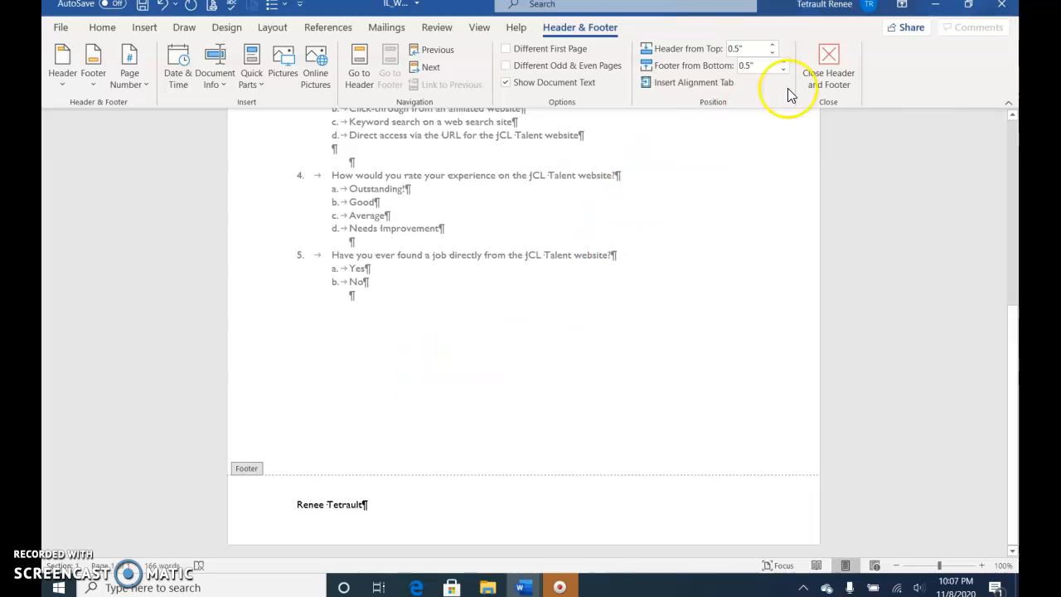
click(831, 60)
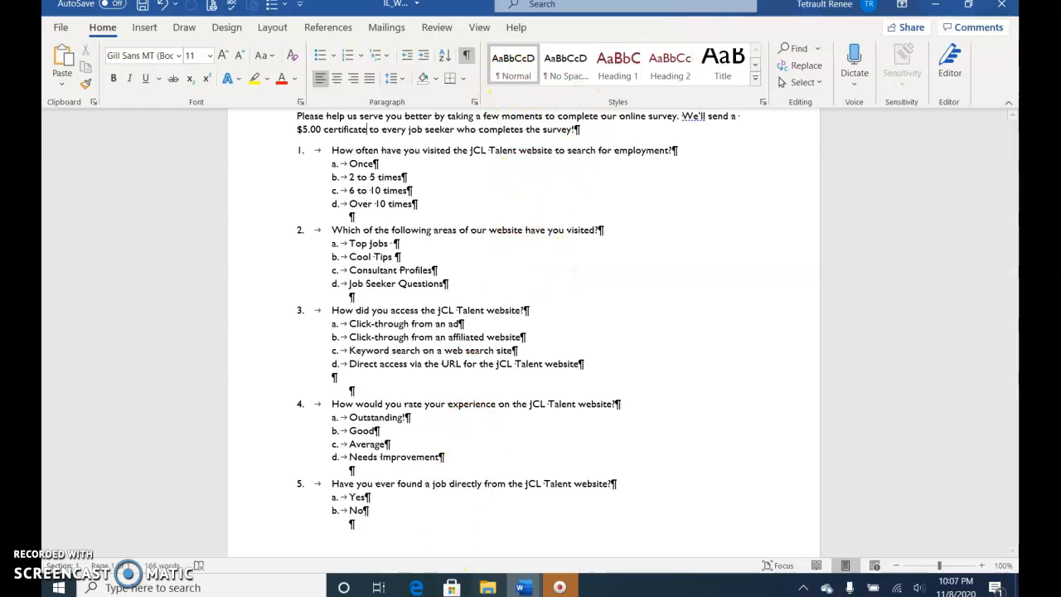
Step: Switch to the IL_WD_8-4 document, hide its Navigation pane and save it as IL_WD_8_OnlineSurvey_VP in the Delete Documents Folder
mouse_move(525, 587)
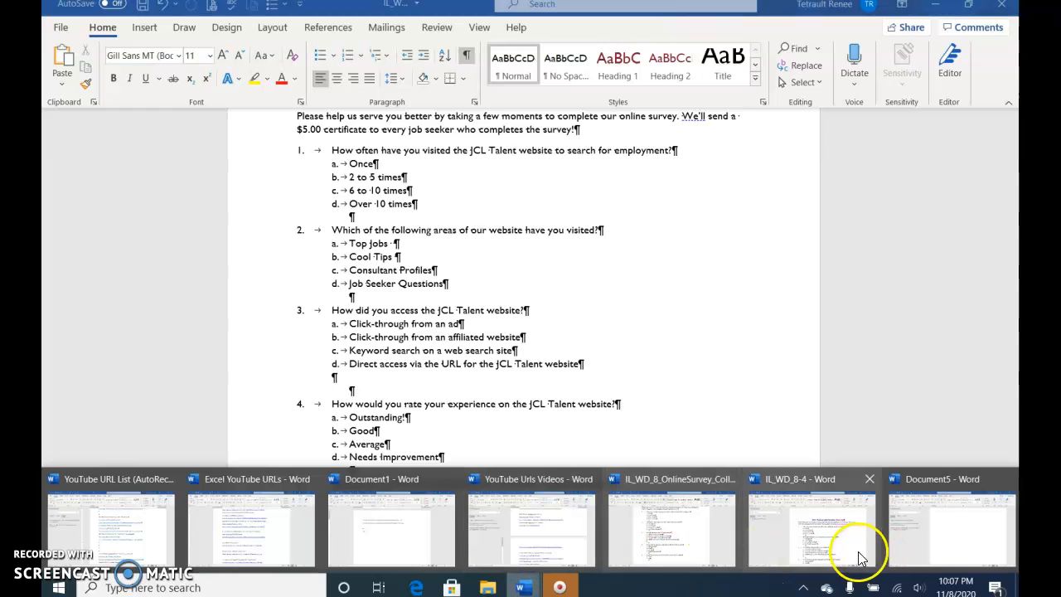
click(834, 537)
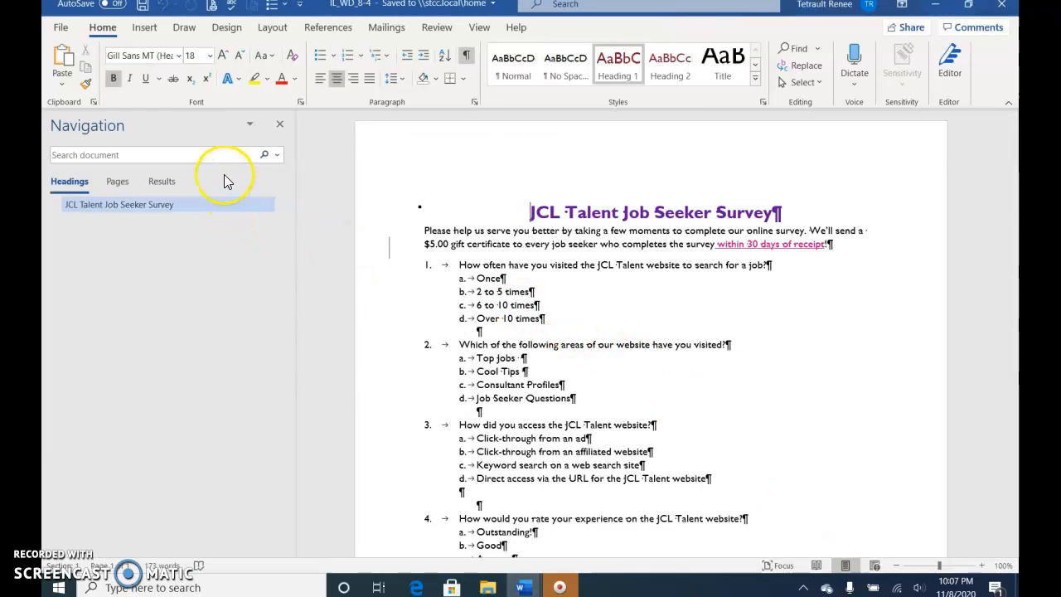
click(281, 126)
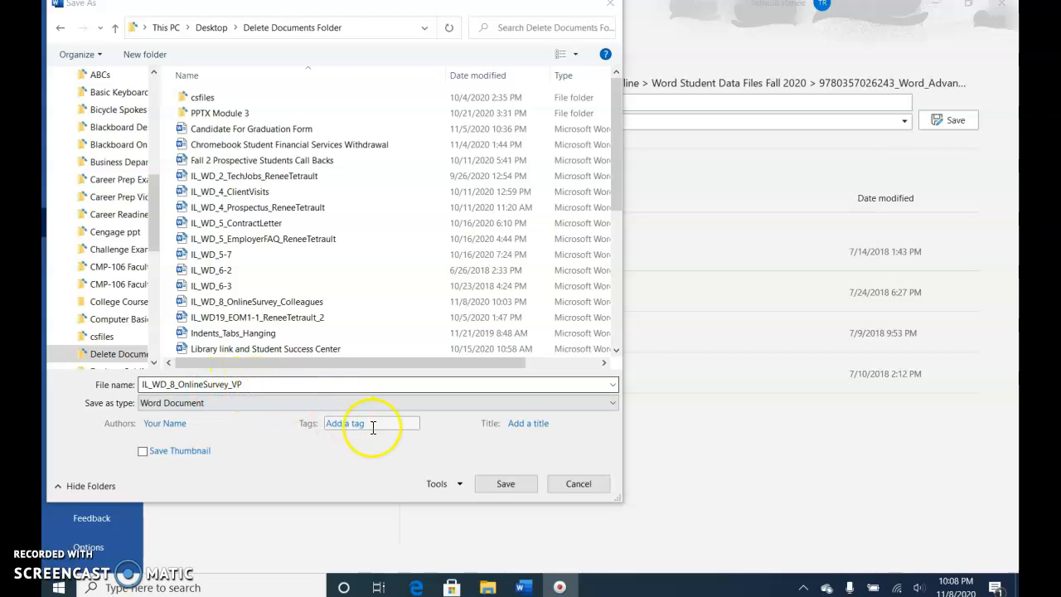
click(497, 484)
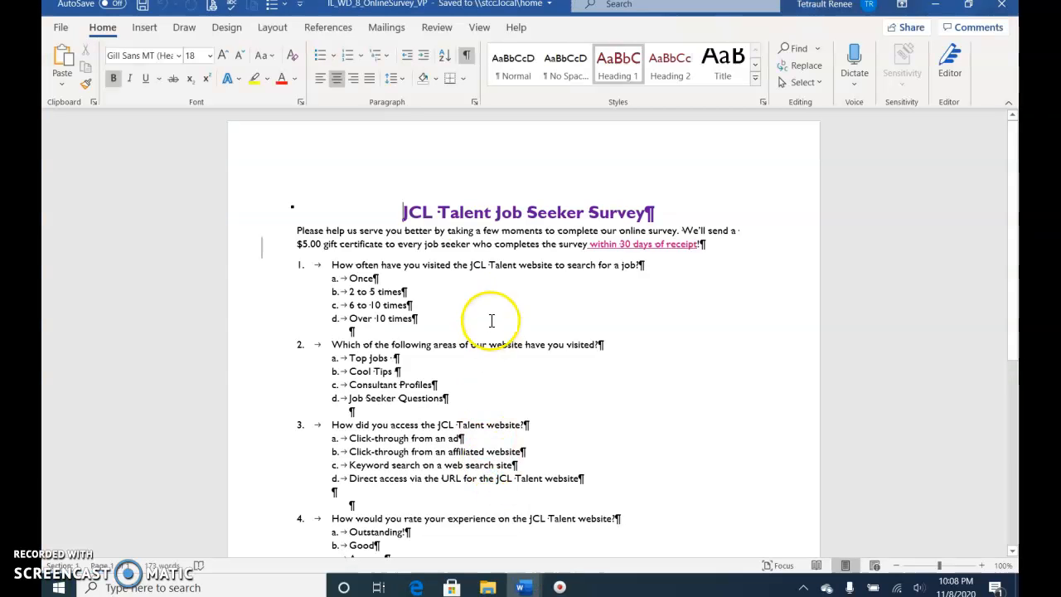
Step: Replace the "Your Name" footer placeholder in the VP survey with the author's full name and return to the body text
click(145, 28)
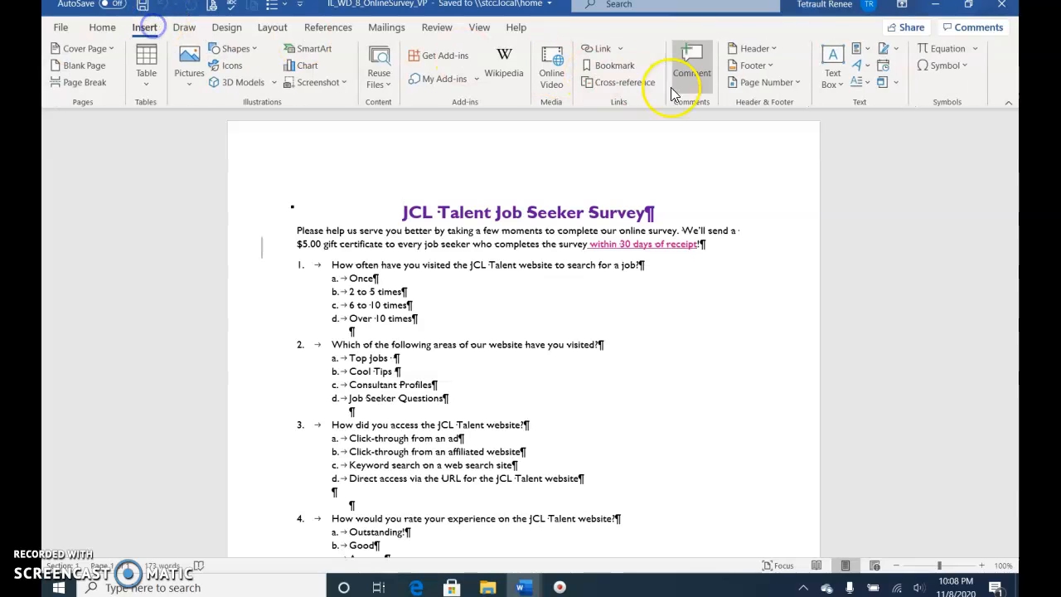
click(750, 66)
click(755, 446)
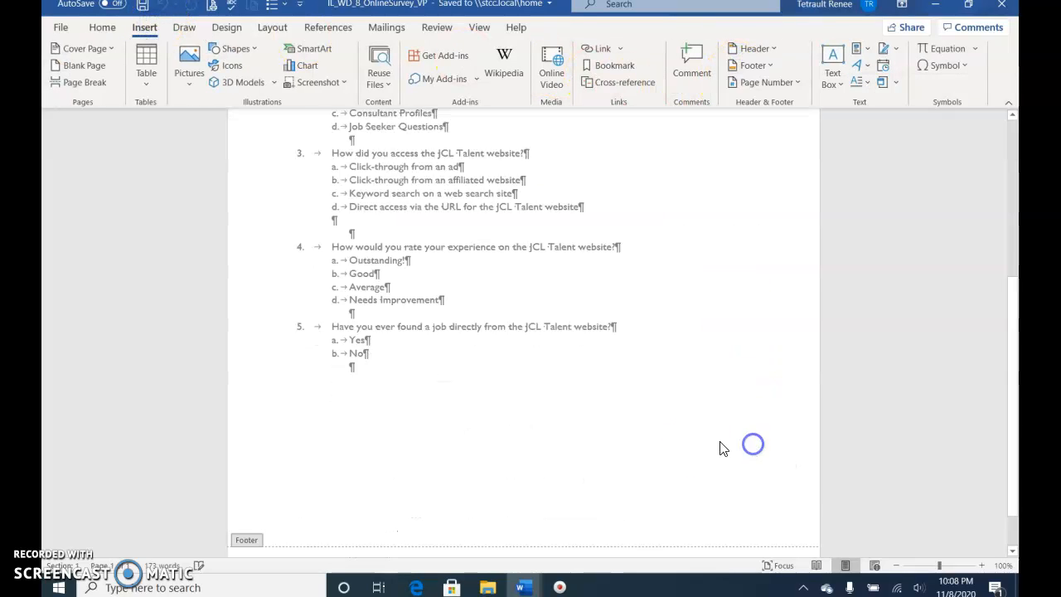
click(338, 504)
drag(316, 509, 296, 506)
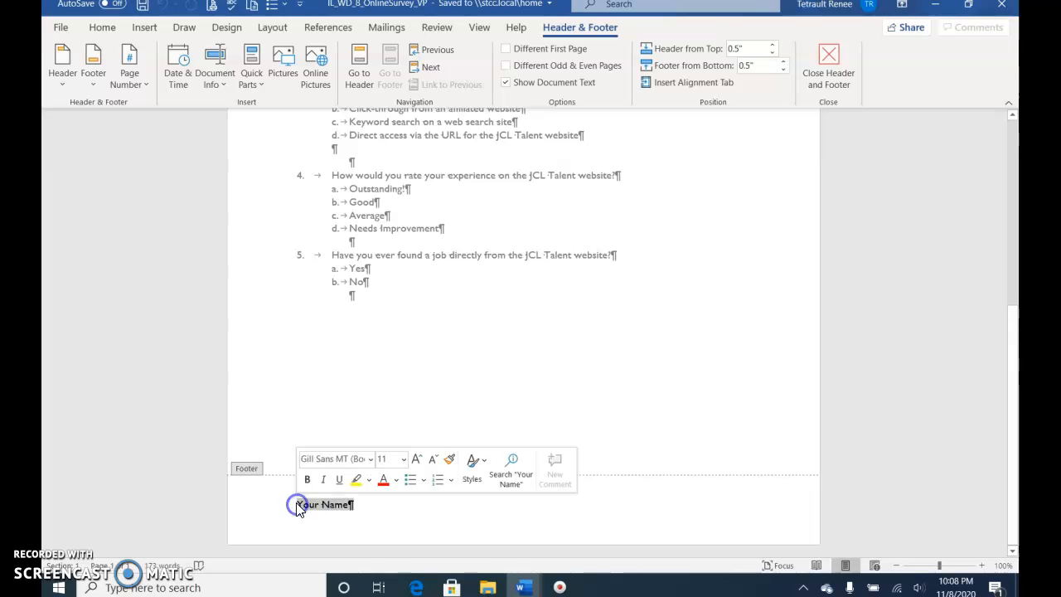
text(Renee)
key(BackSpace)
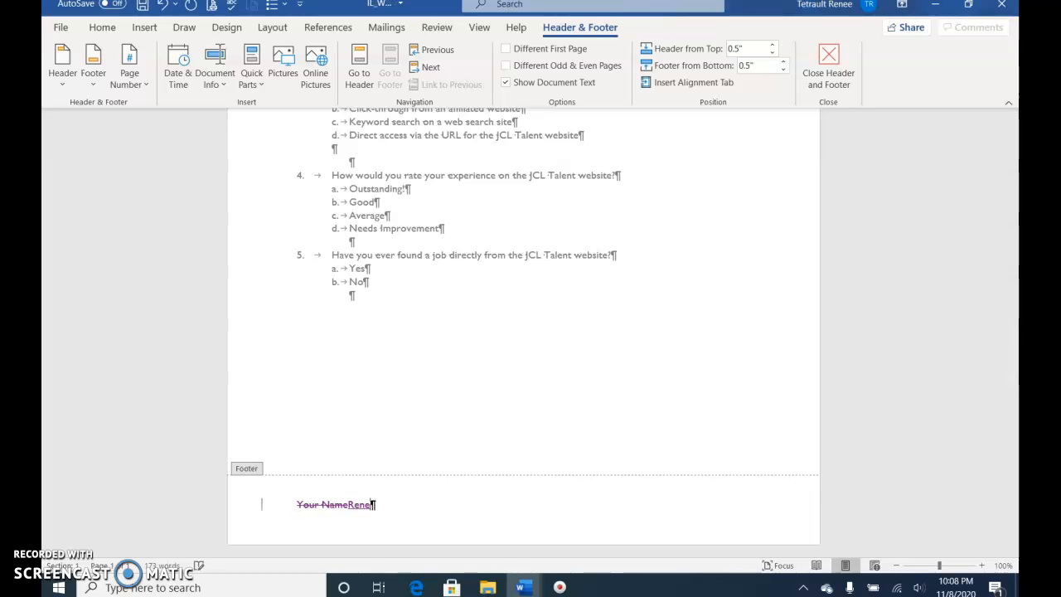
drag(297, 504, 355, 504)
text(Renee Tetrault)
click(835, 65)
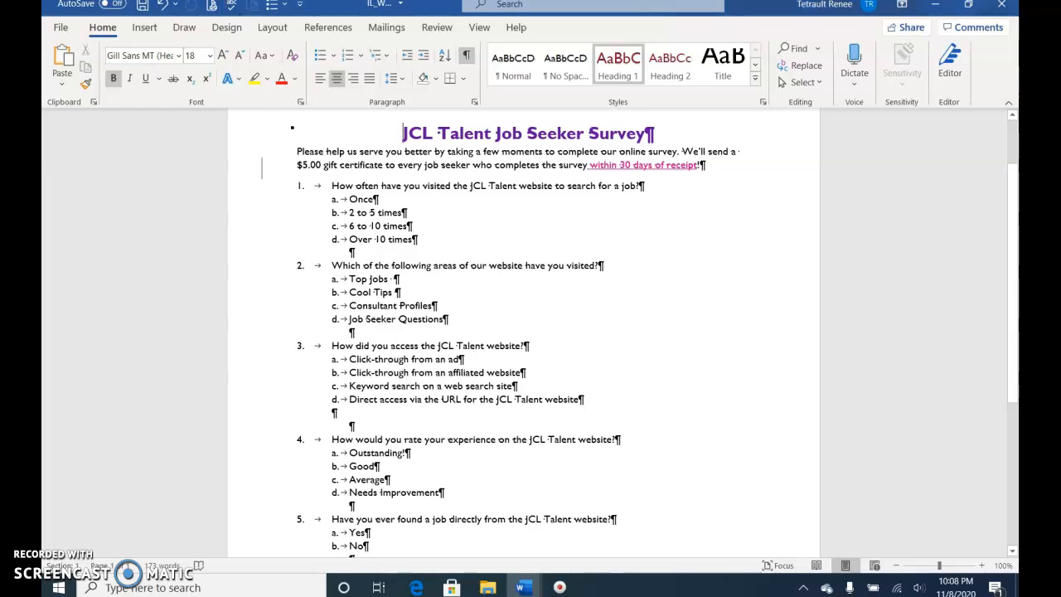
Step: Save the IL_WD_8_OnlineSurvey_VP document and close it
click(143, 8)
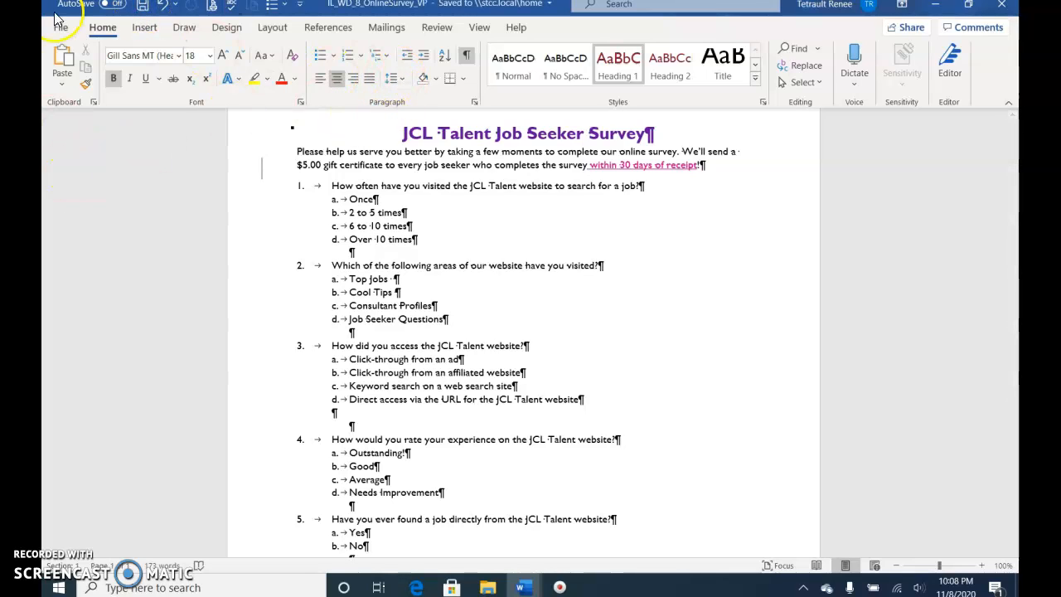
click(59, 24)
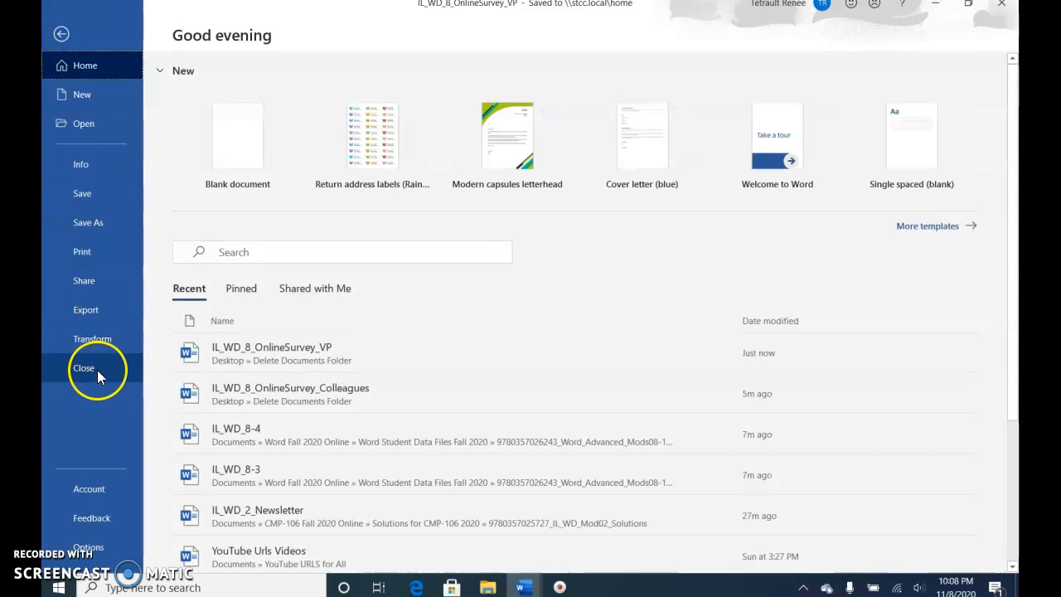
click(97, 370)
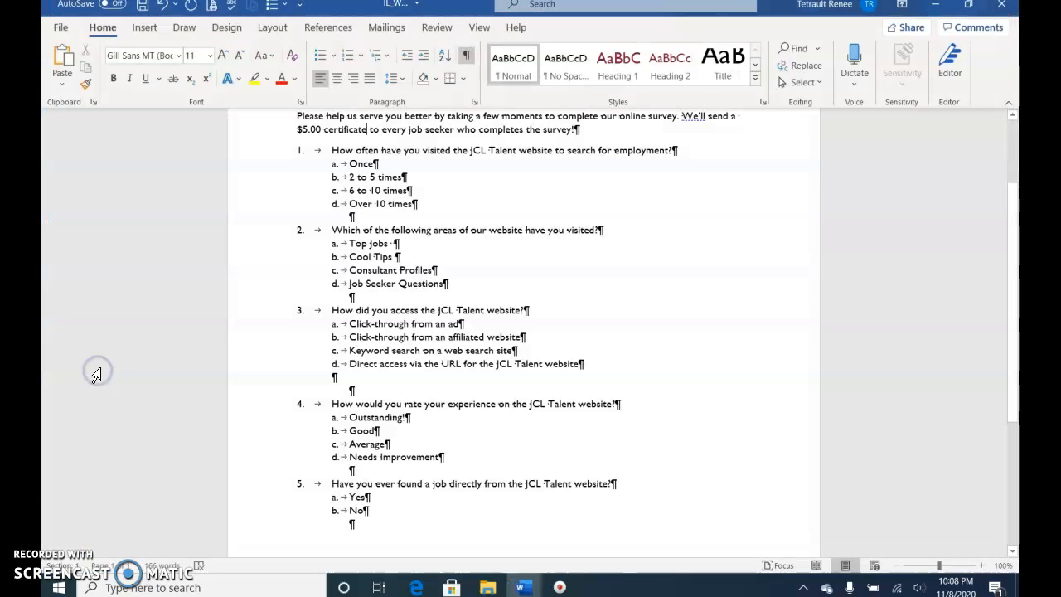
Step: Close the IL_WD_8_OnlineSurvey_Colleagues document, keeping its changes
click(580, 140)
scroll(579, 139, up, 3)
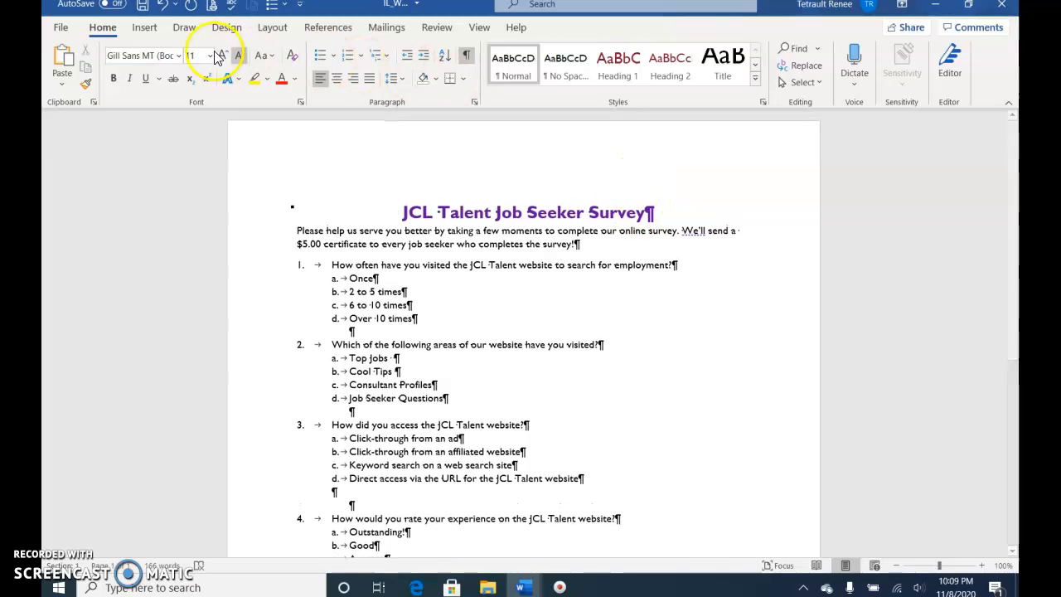
click(47, 27)
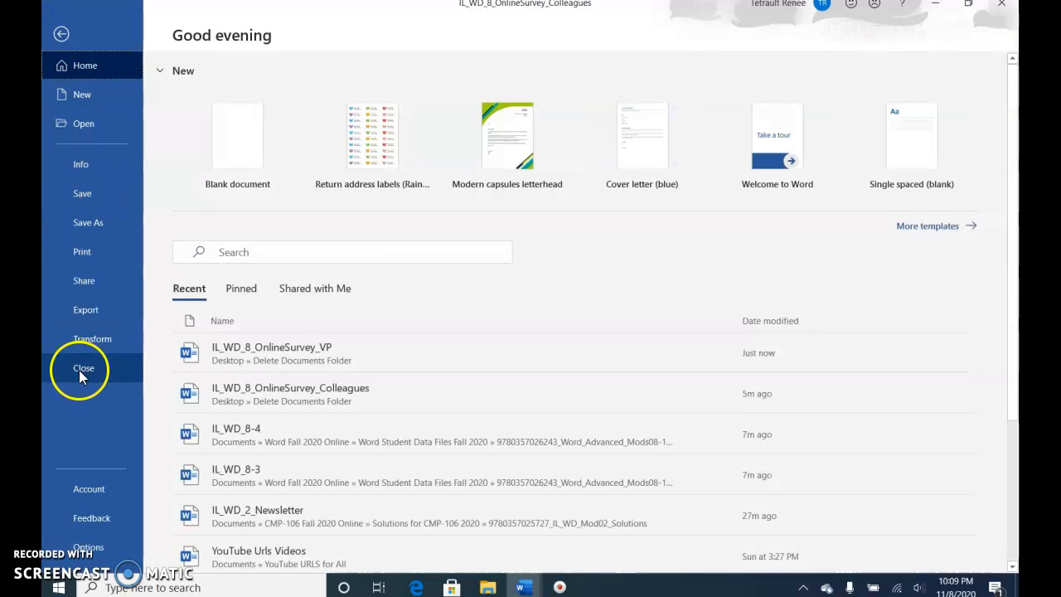
click(79, 370)
click(483, 323)
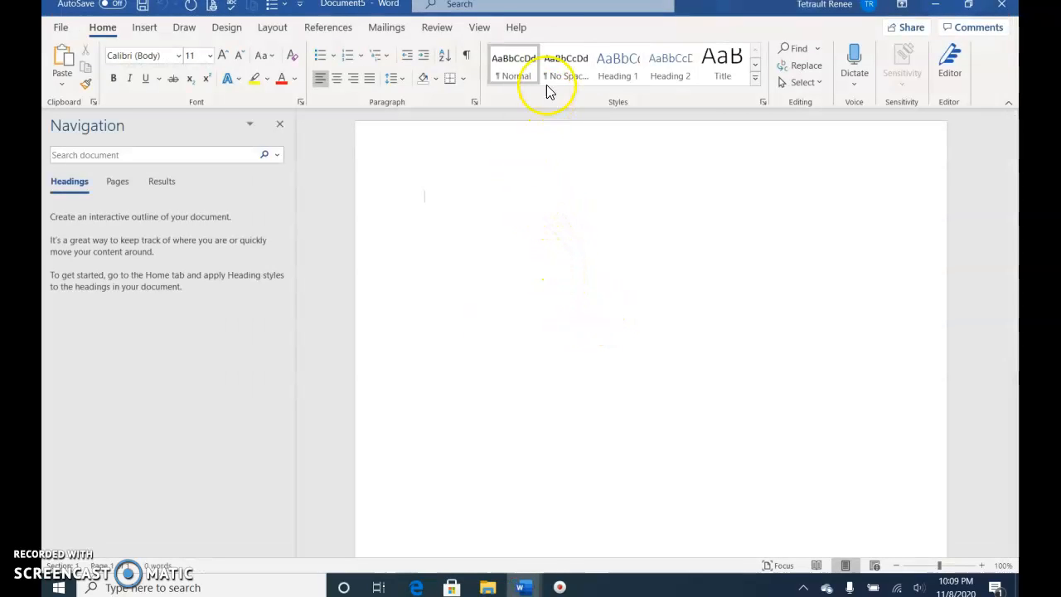
Step: Set up a document comparison with IL_WD_8_OnlineSurvey_Colleagues as the original and IL_WD_8_OnlineSurvey_VP as the revised document
click(426, 30)
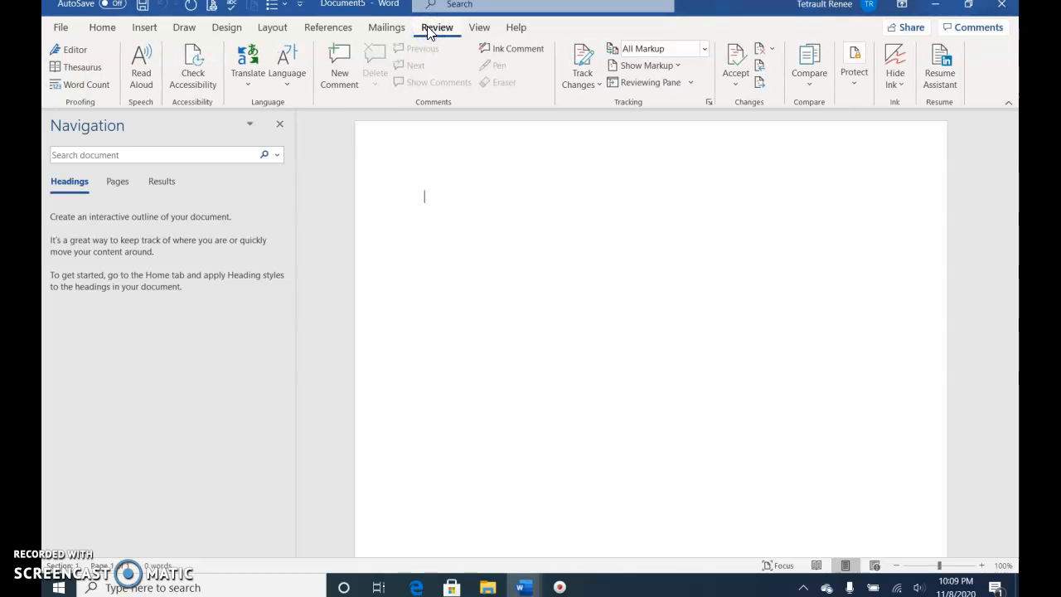
click(813, 88)
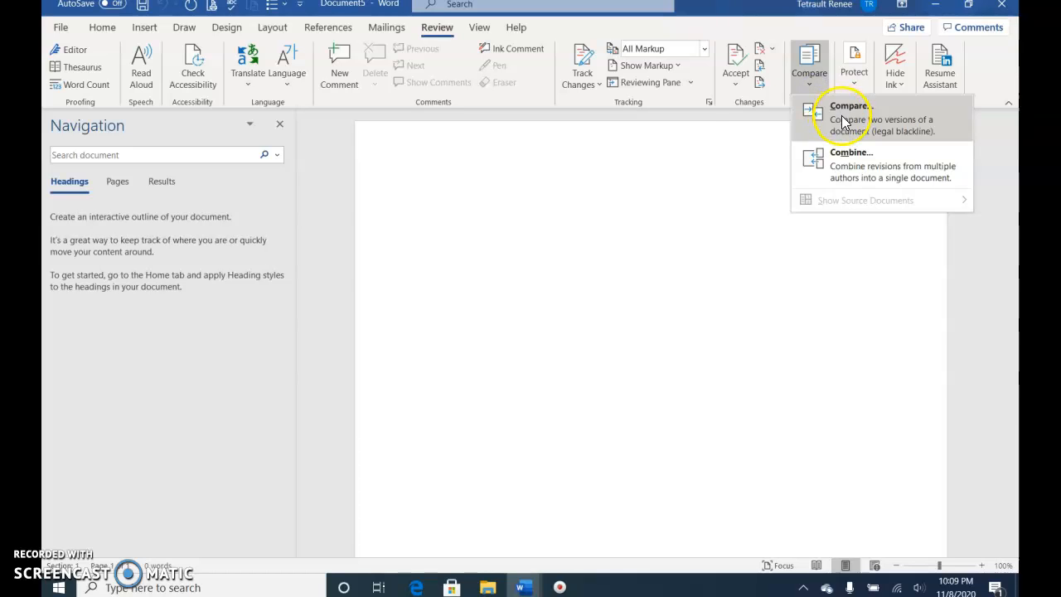
click(841, 115)
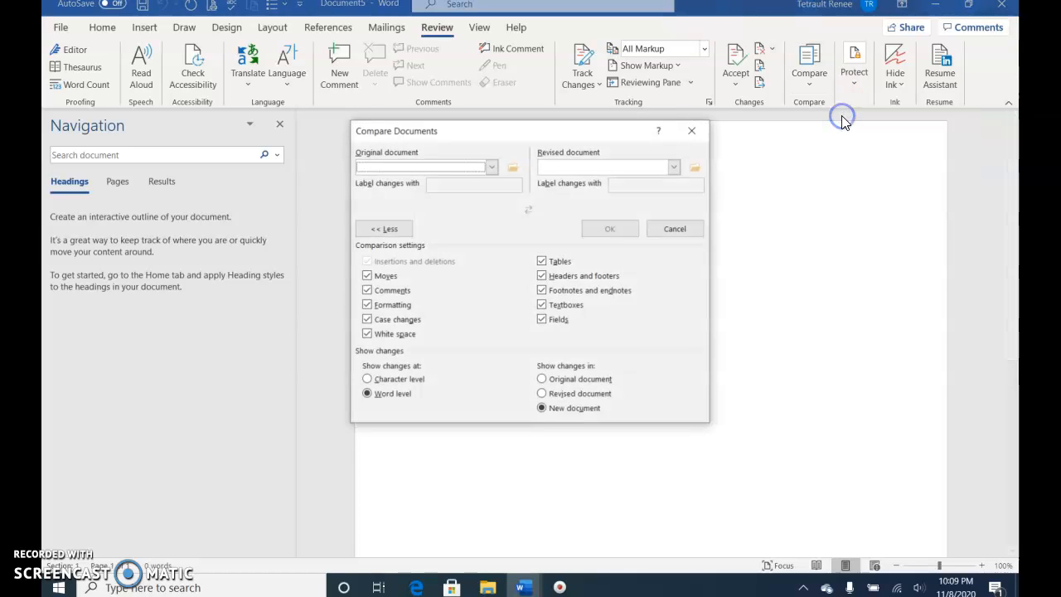
click(489, 170)
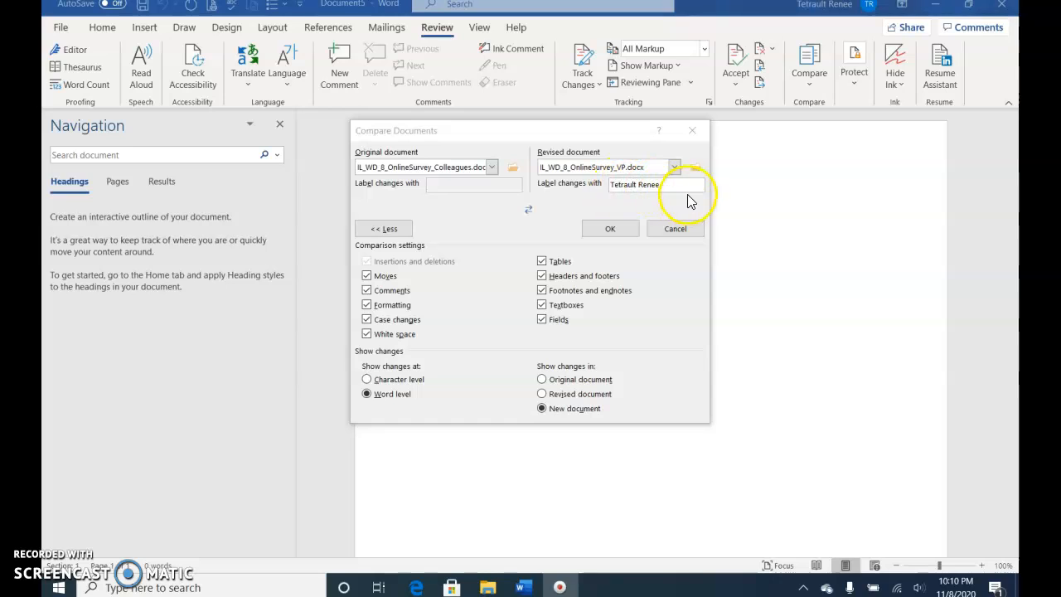
Step: Label the revised document's changes with the reviewer's full name, first name first
click(683, 188)
drag(665, 185, 584, 199)
text(Renee)
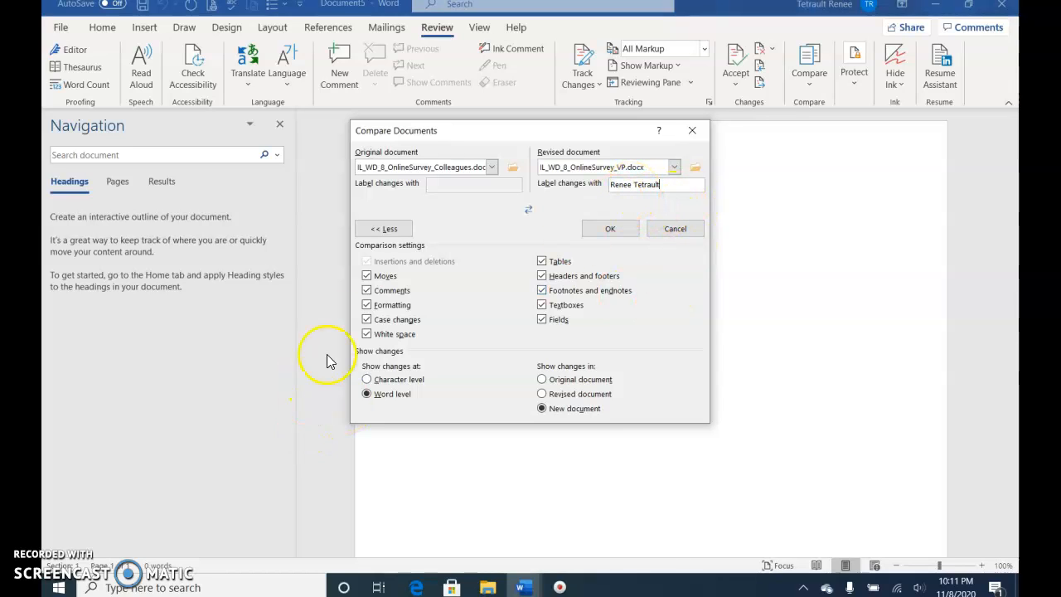
Step: Run the comparison at word level with changes shown in a new document, treating existing tracked changes as accepted
click(398, 235)
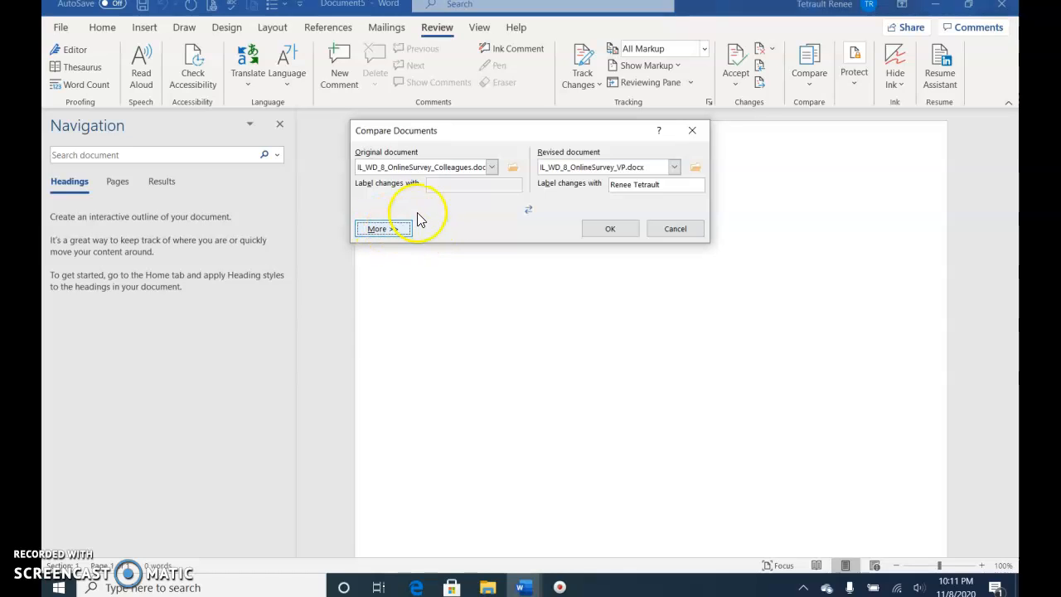
click(384, 229)
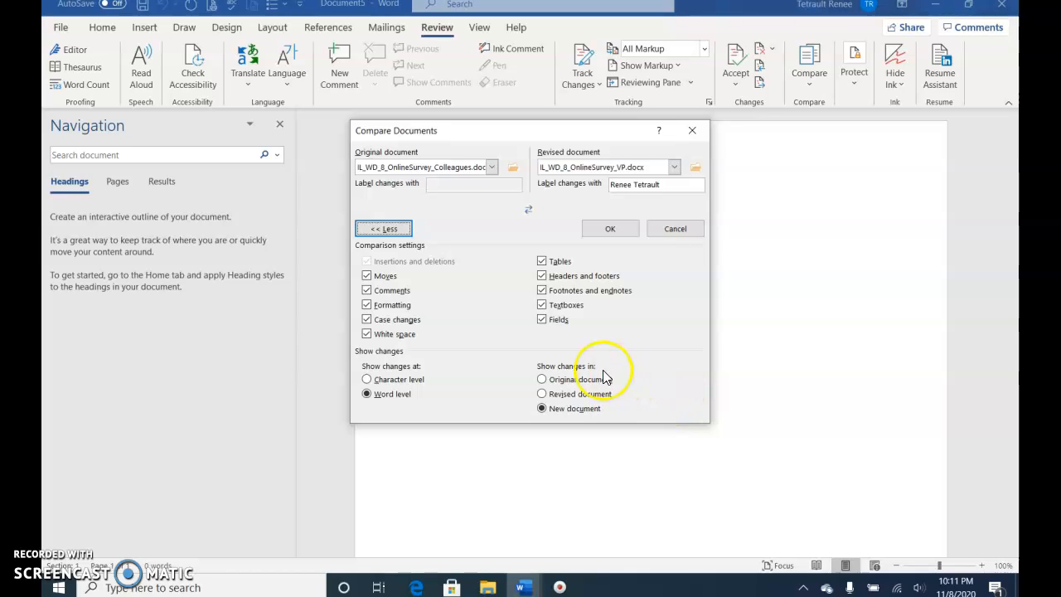
click(626, 238)
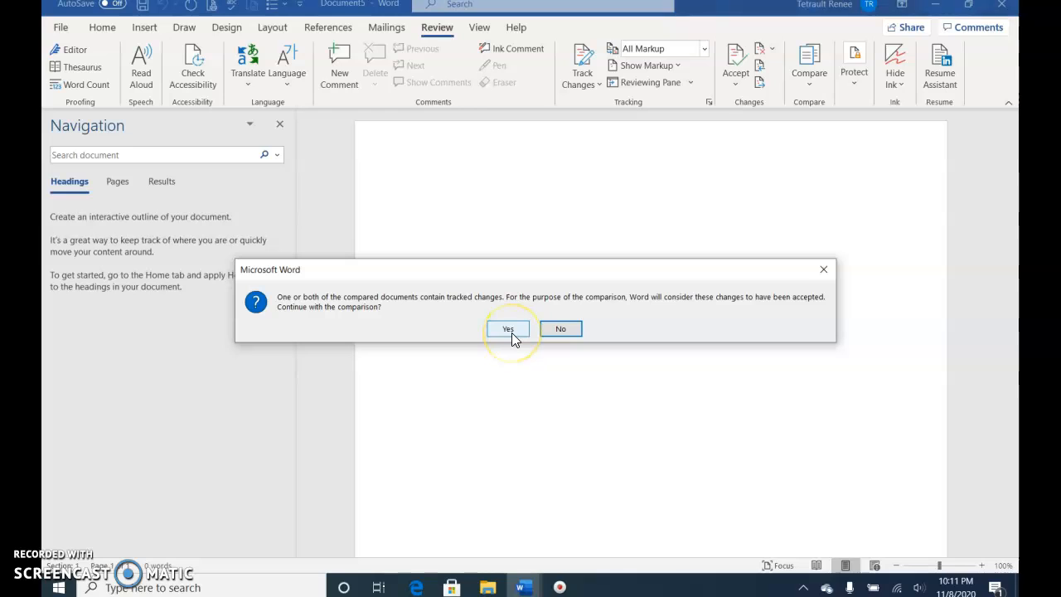
click(511, 332)
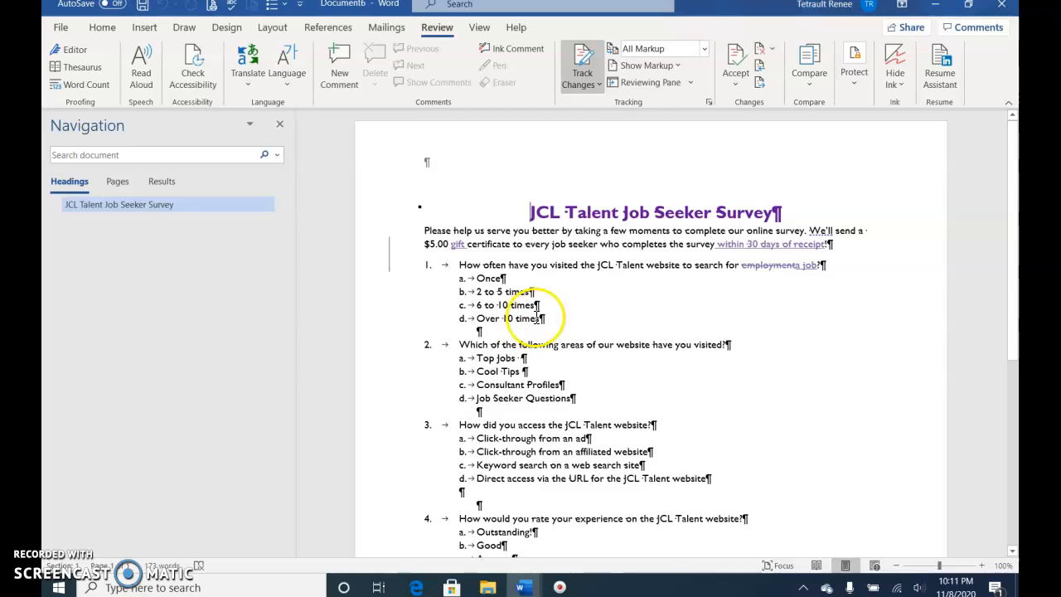
Step: Show both the original and revised source documents beside the compared document, and close the Navigation pane
click(807, 74)
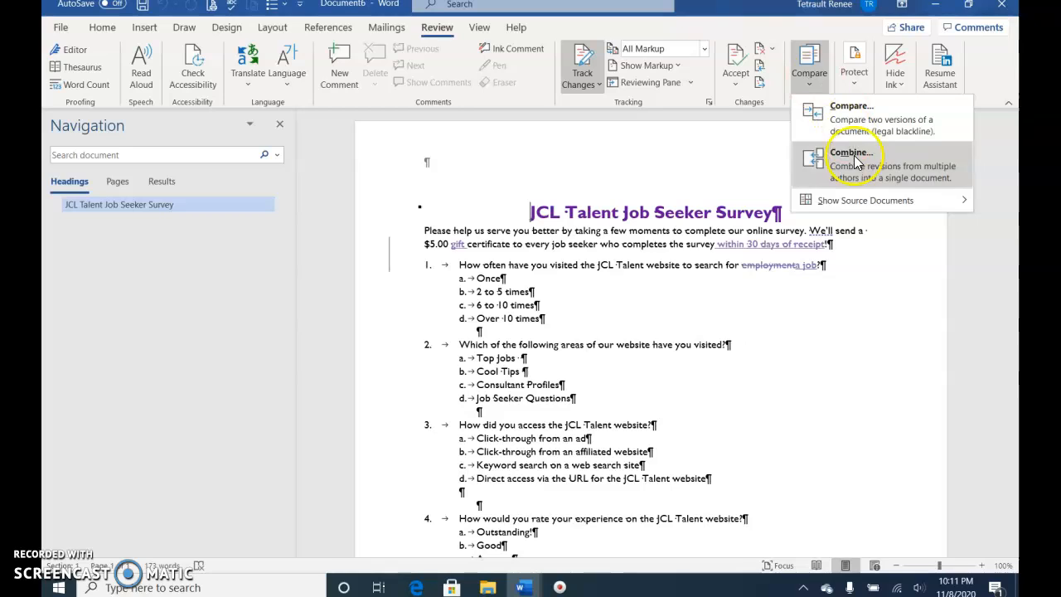
click(860, 205)
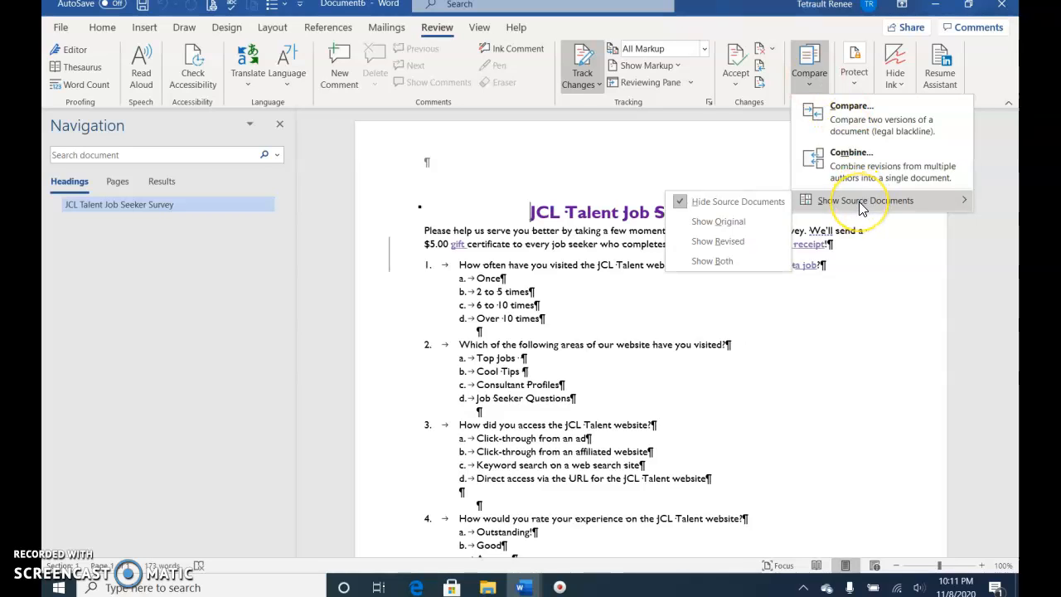
click(701, 263)
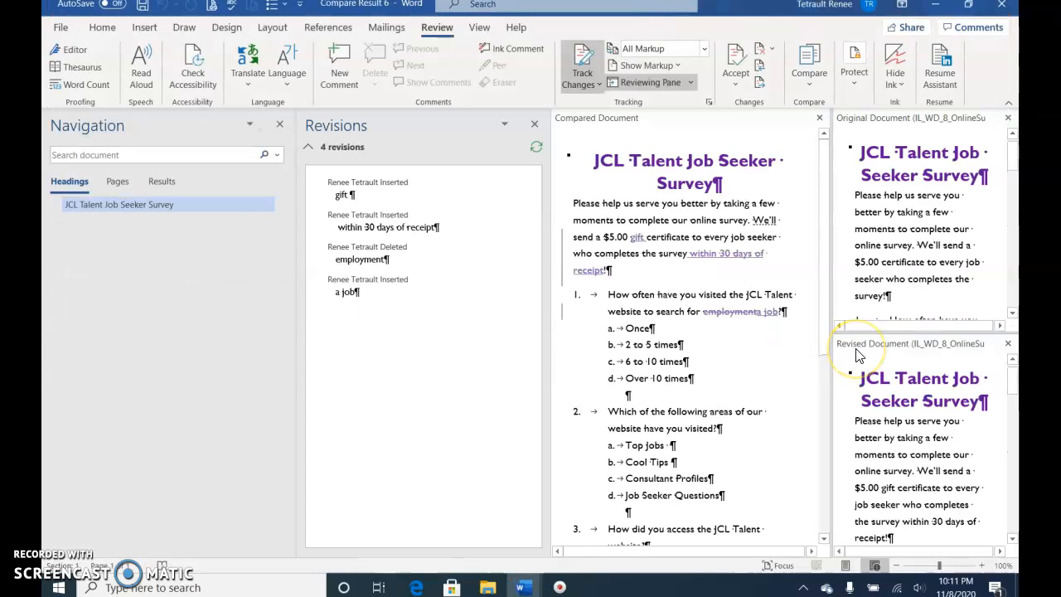
click(300, 137)
click(279, 126)
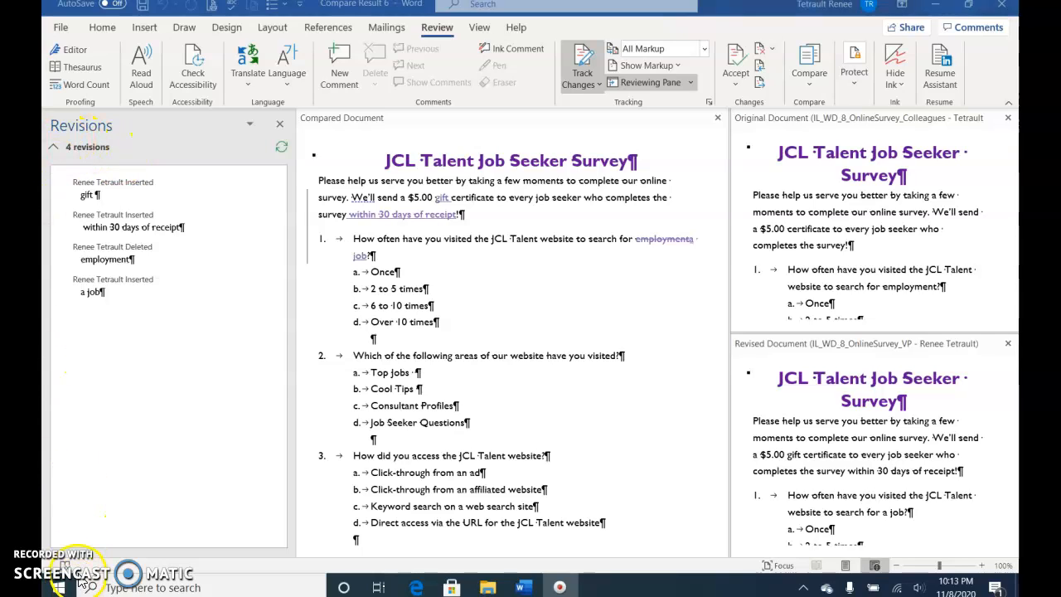
Step: Close the original and revised document panes and the Revisions pane, leaving only the compared document displayed
click(1008, 118)
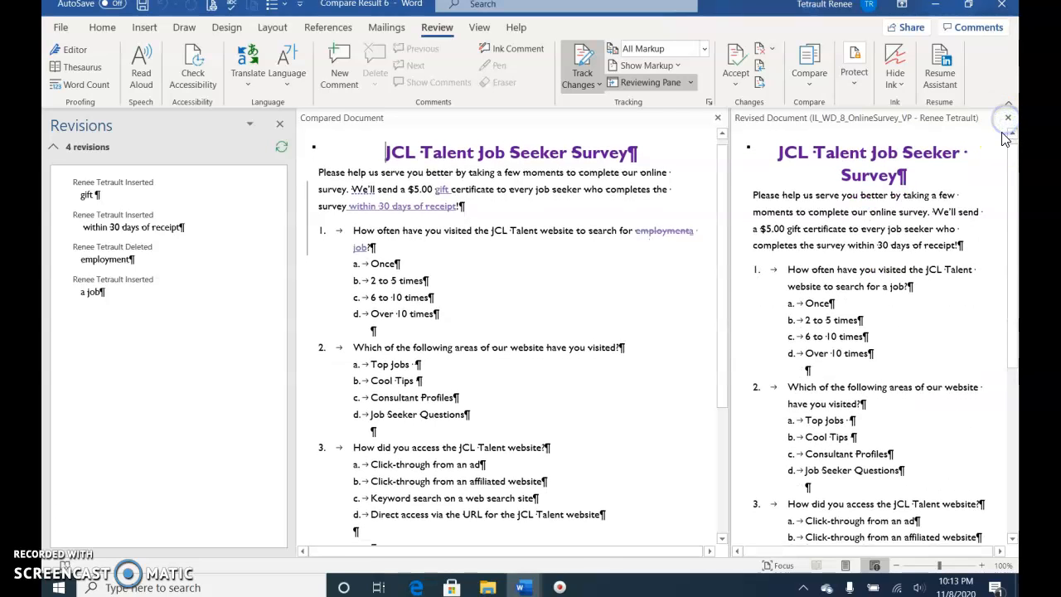
click(1008, 118)
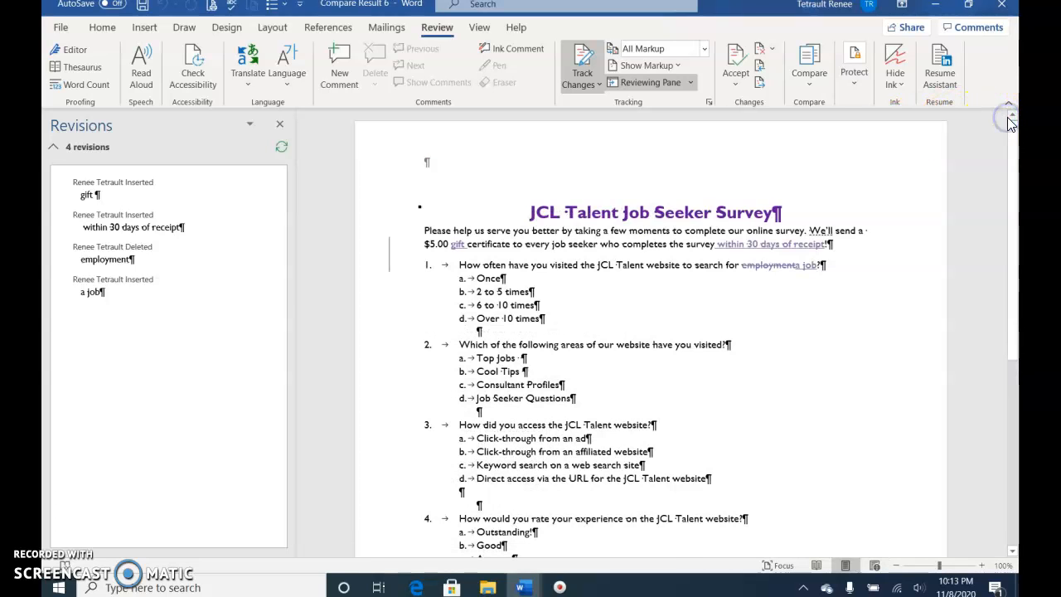
click(281, 126)
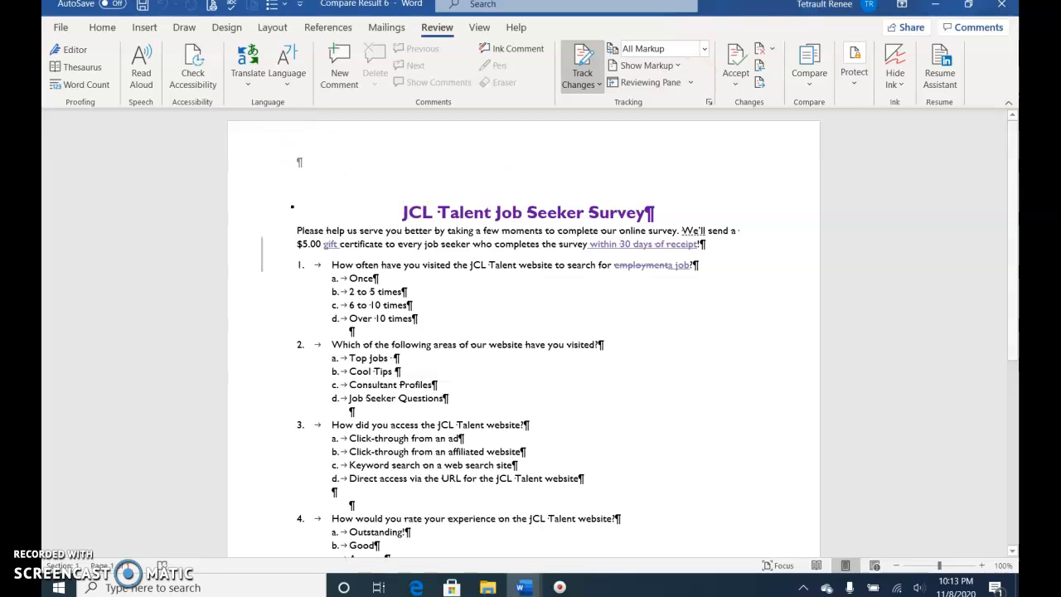
Step: Accept all tracked changes in the compared survey document, keeping change tracking on
click(734, 86)
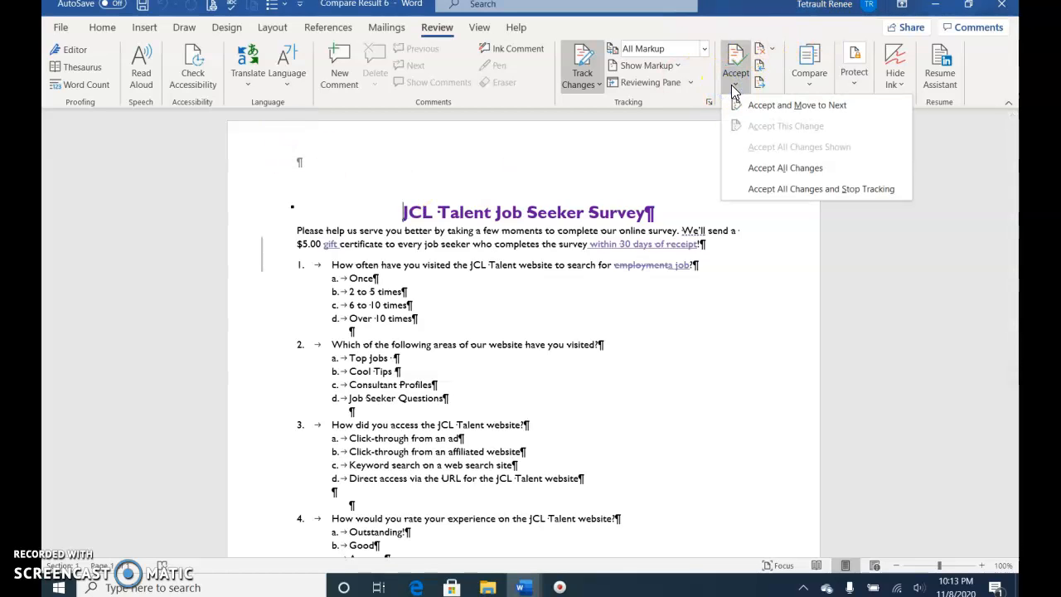
click(817, 172)
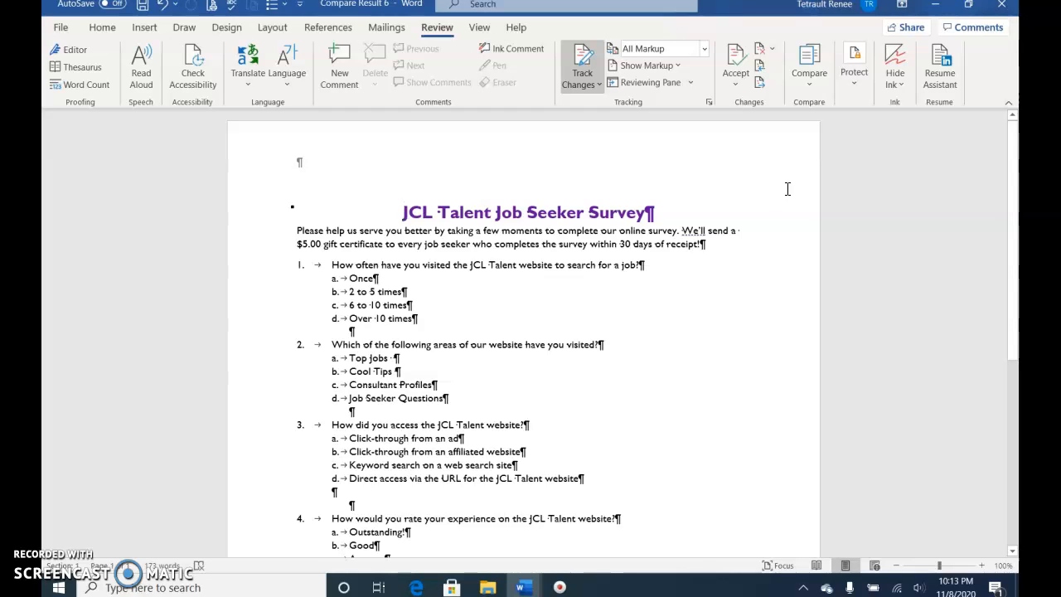
Step: Set the markup for insertions to Underline in the advanced Track Changes options and apply the settings
click(708, 102)
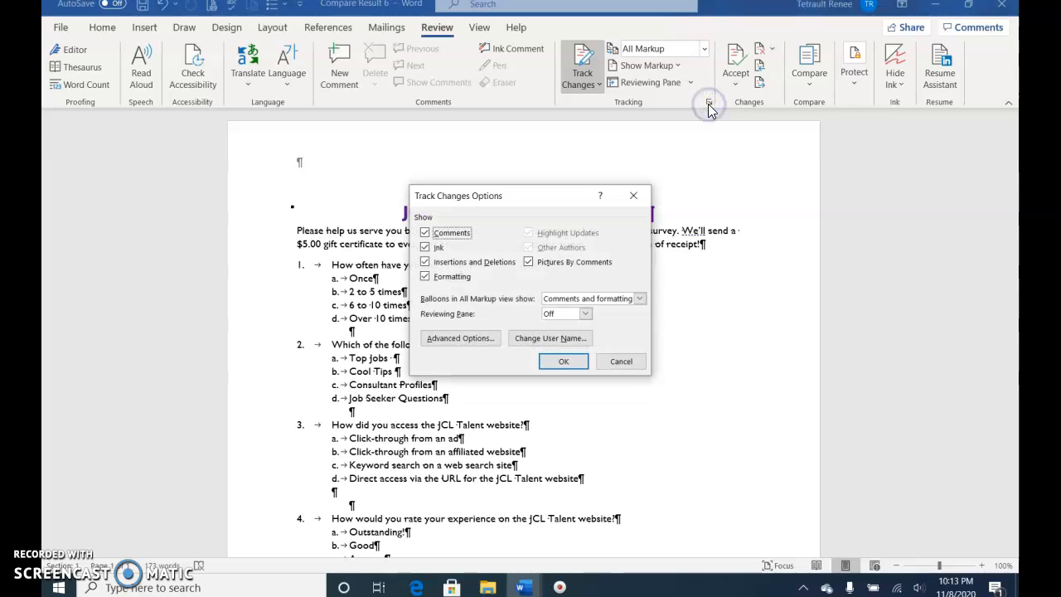
click(485, 338)
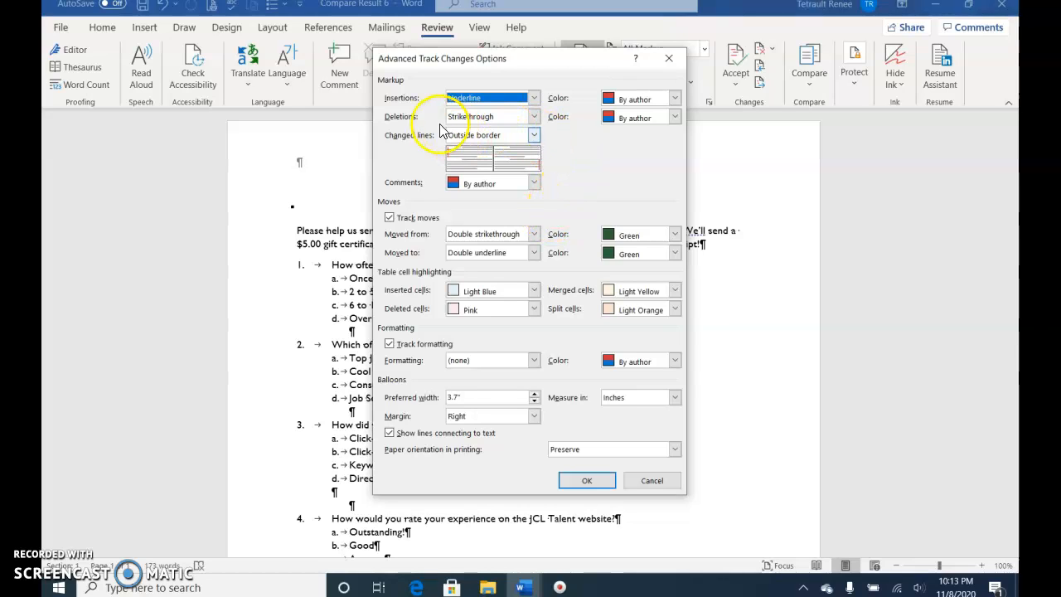
click(533, 100)
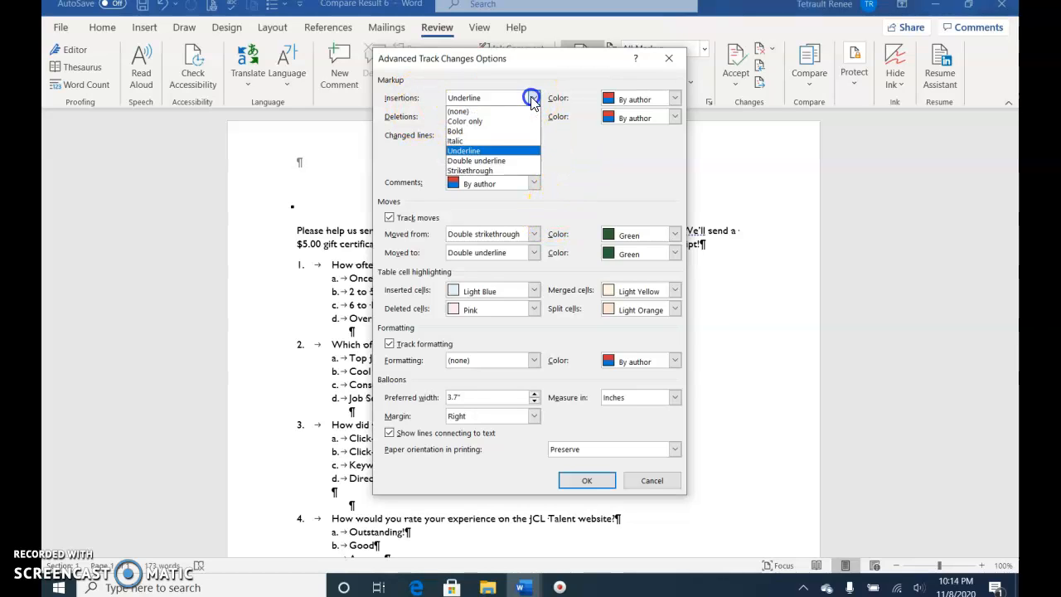
click(477, 152)
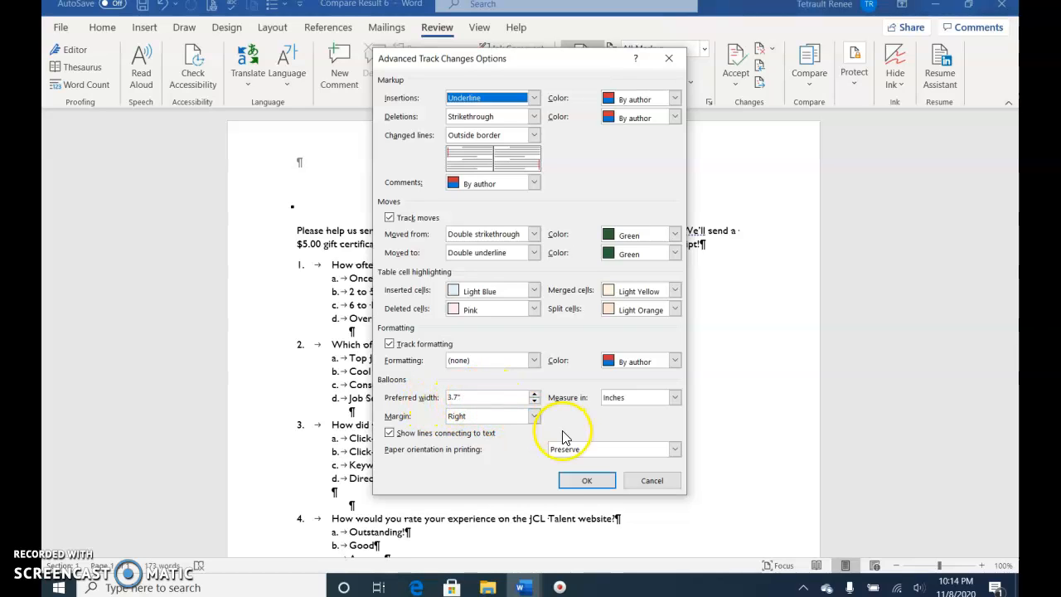
click(604, 485)
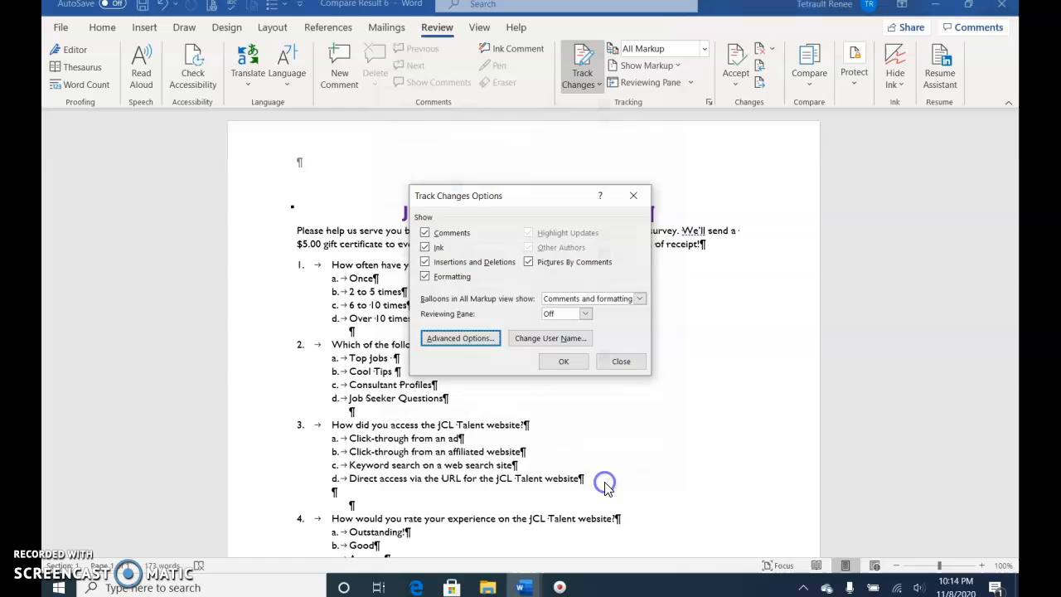
click(560, 362)
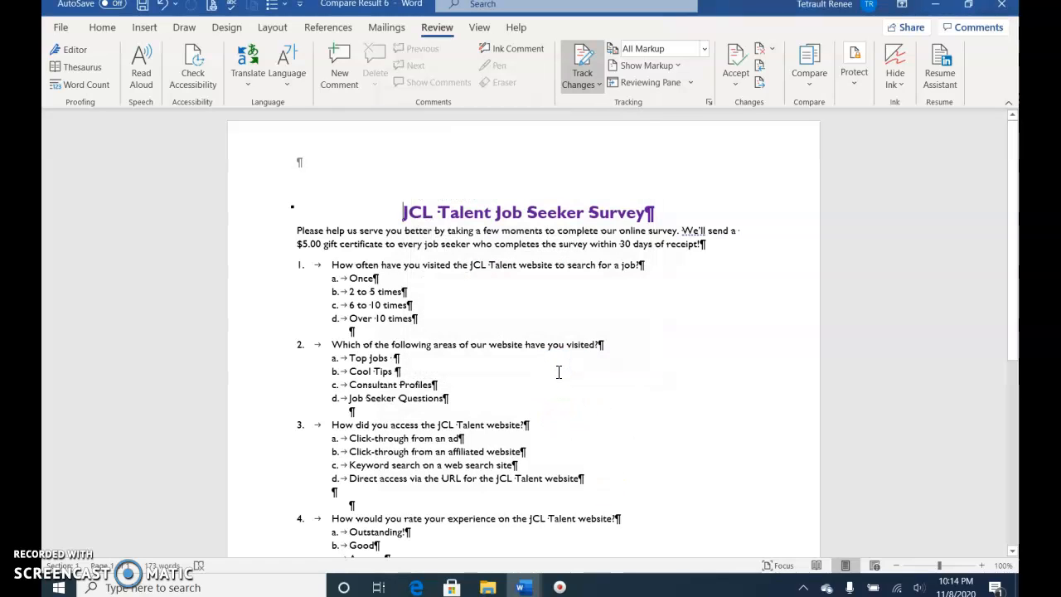